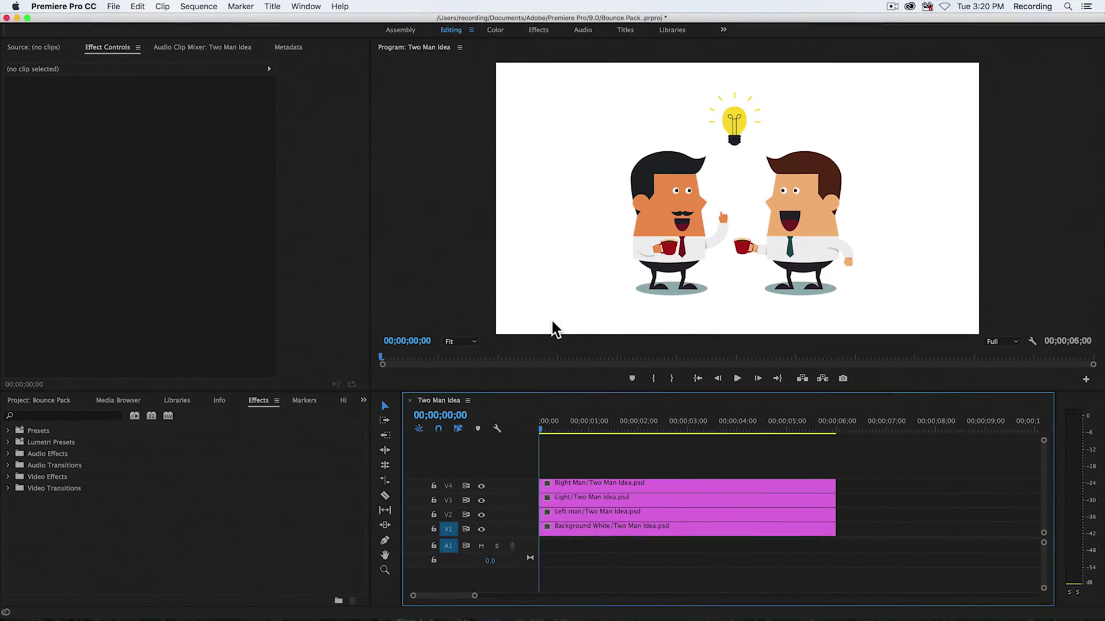
- Check the Right Man, Light, Left man and Background White clips by toggling each layer's visibility
left_click(562, 484)
left_click(562, 499)
left_click(561, 510)
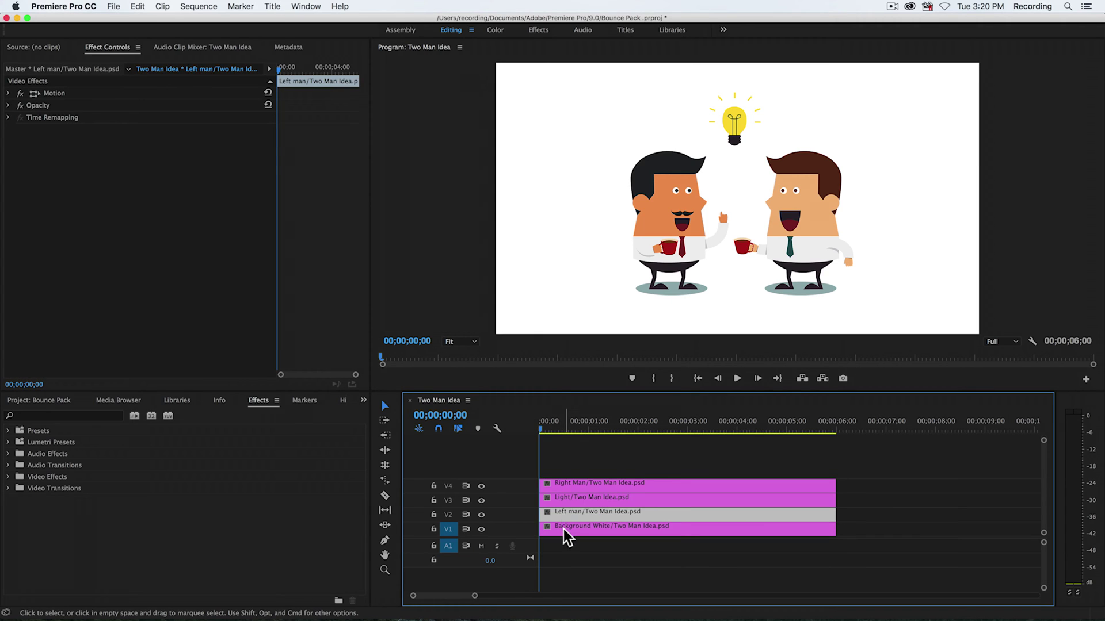
left_click(564, 530)
left_click(558, 485)
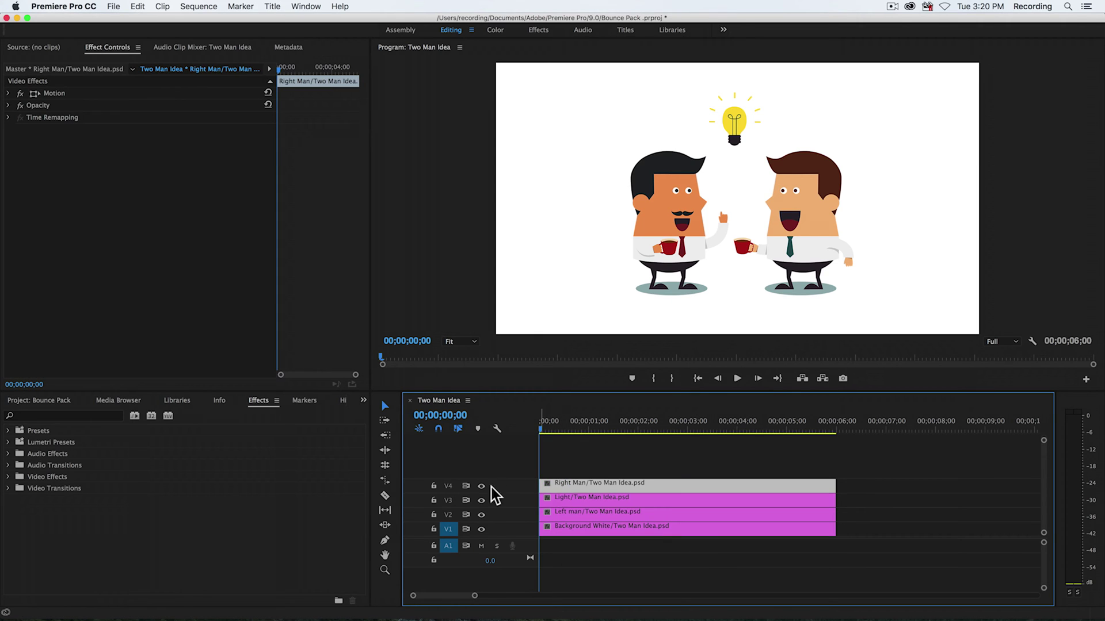
left_click(481, 486)
left_click(481, 487)
left_click(481, 515)
left_click(481, 515)
left_click(482, 501)
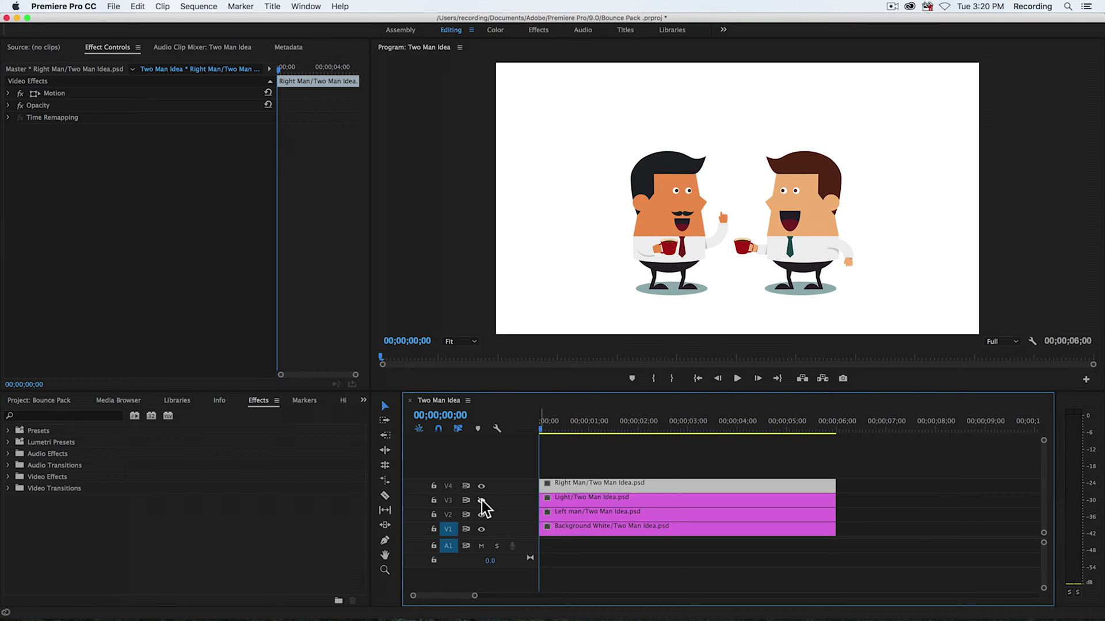
left_click(481, 501)
- Add Impact 3D Flip to the V4 Right Man clip start and preview it
left_click(8, 488)
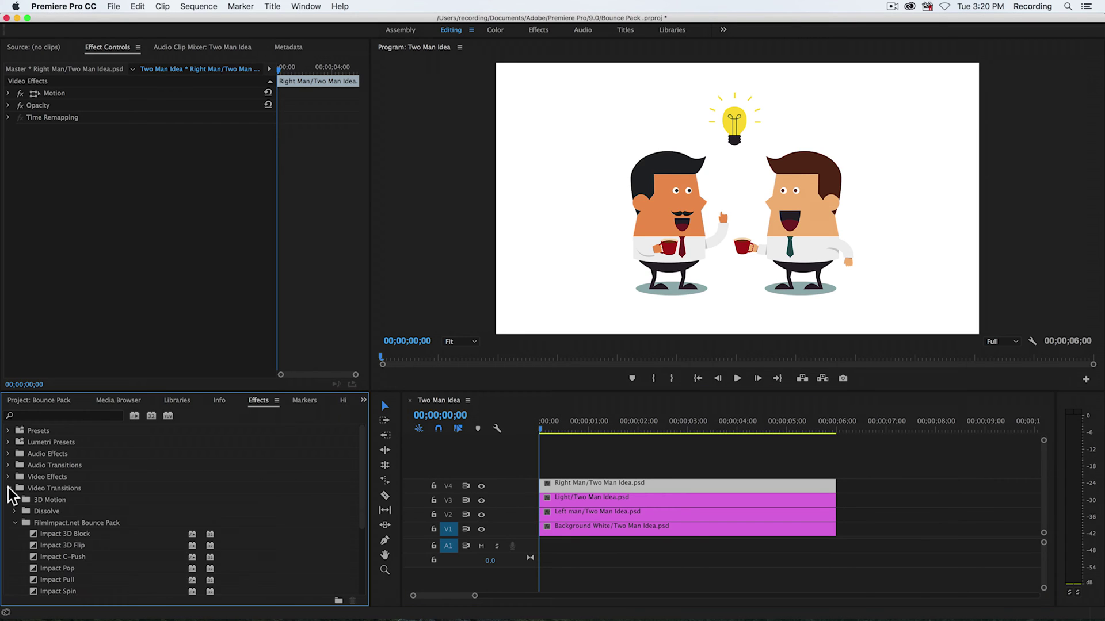
scroll(17, 532, "down", 3)
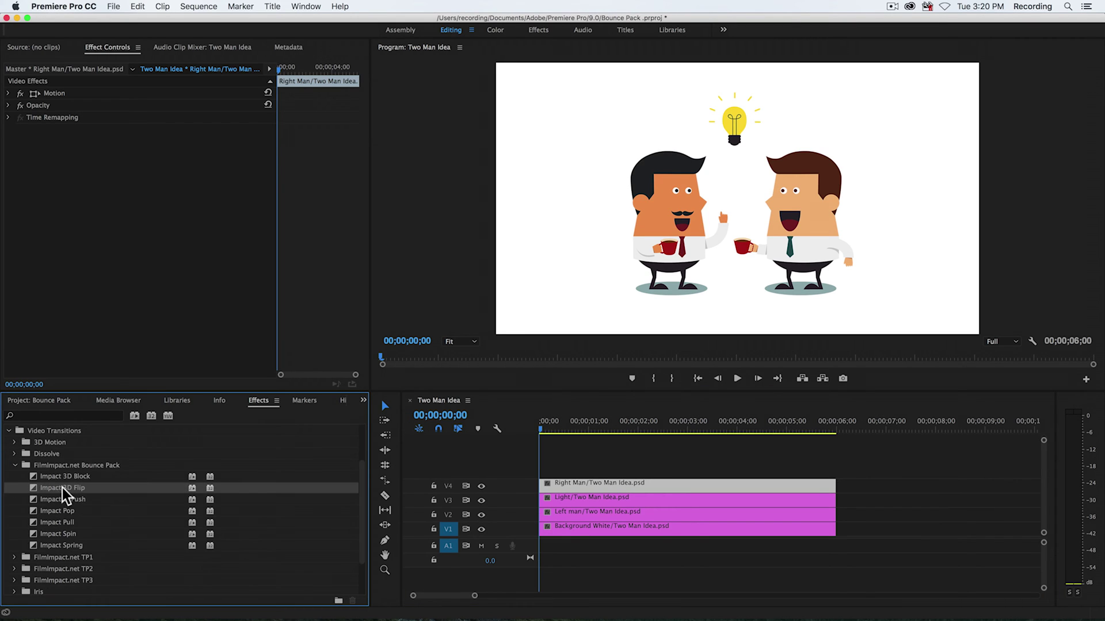
left_click_drag(363, 494, 754, 484)
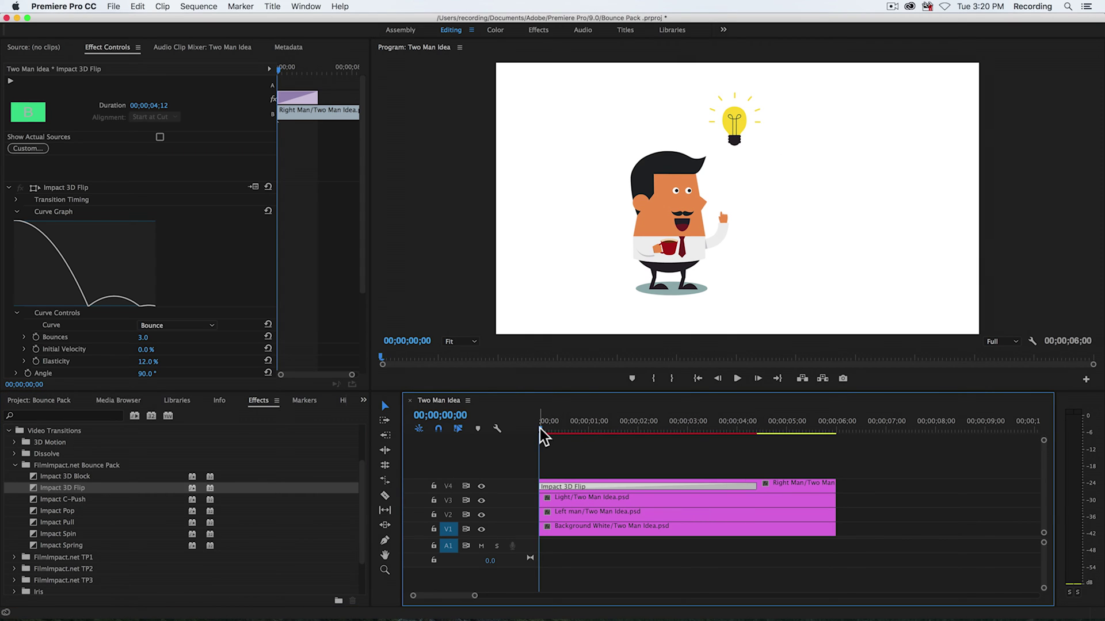
key("space")
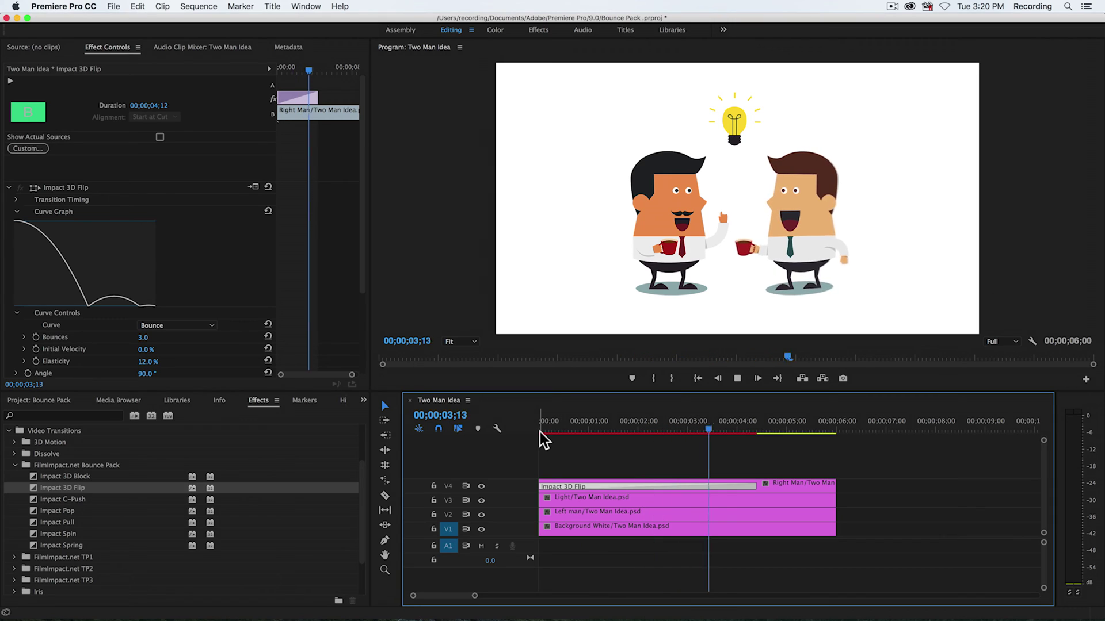
left_click(540, 432)
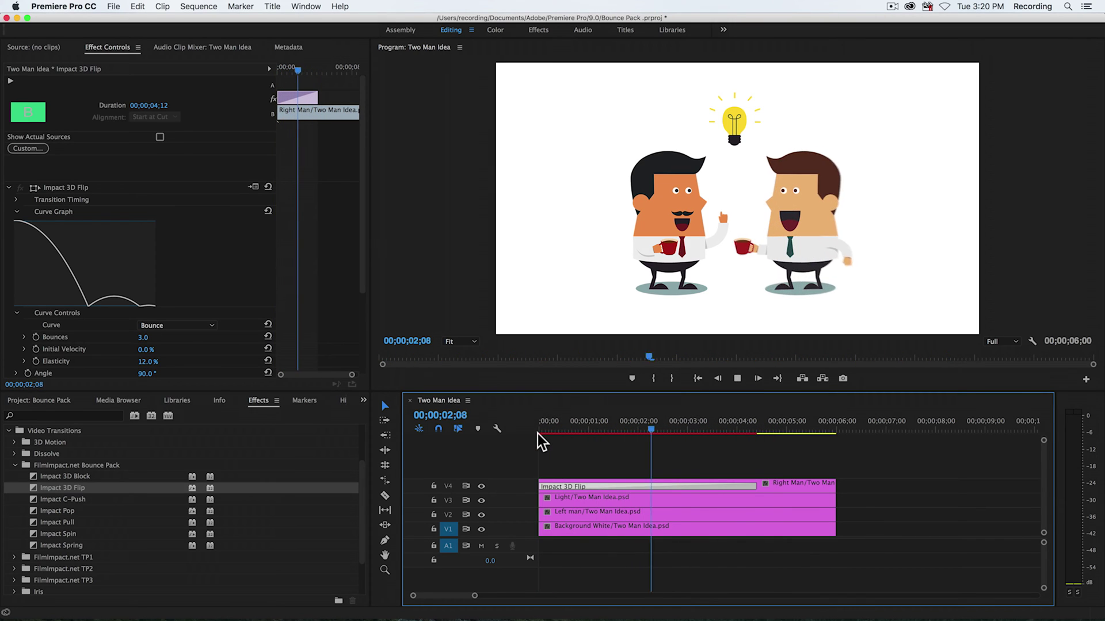
key("space")
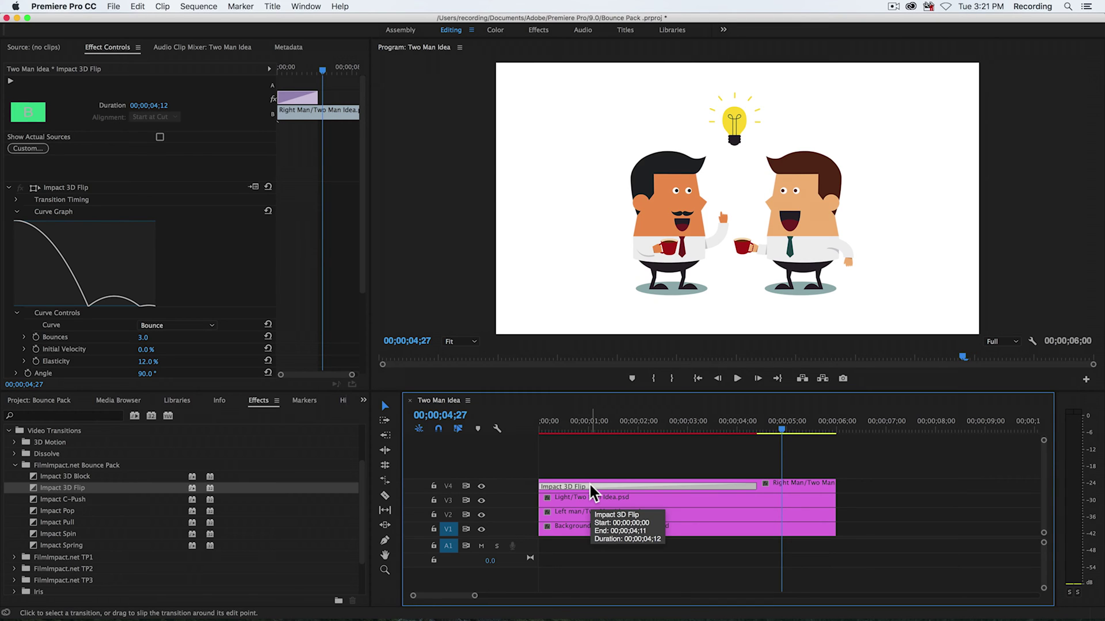
- In Effect Controls, set the flip's Bounce curve to 6 bounces, 27% elasticity, 0% initial velocity
left_click(105, 48)
scroll(299, 247, "down", 5)
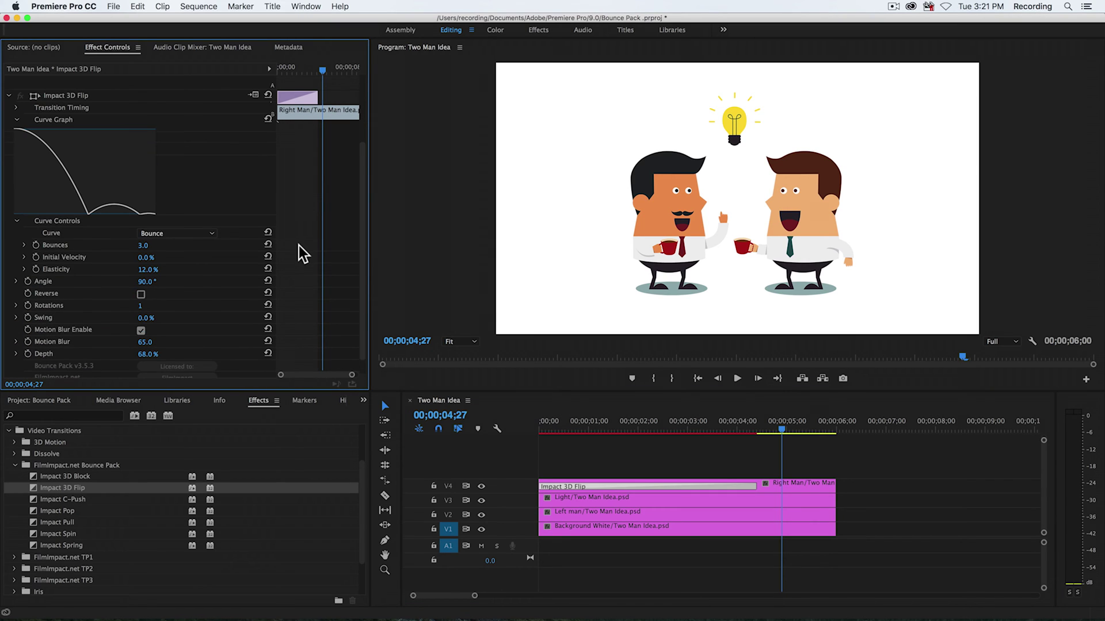
scroll(299, 246, "down", 1)
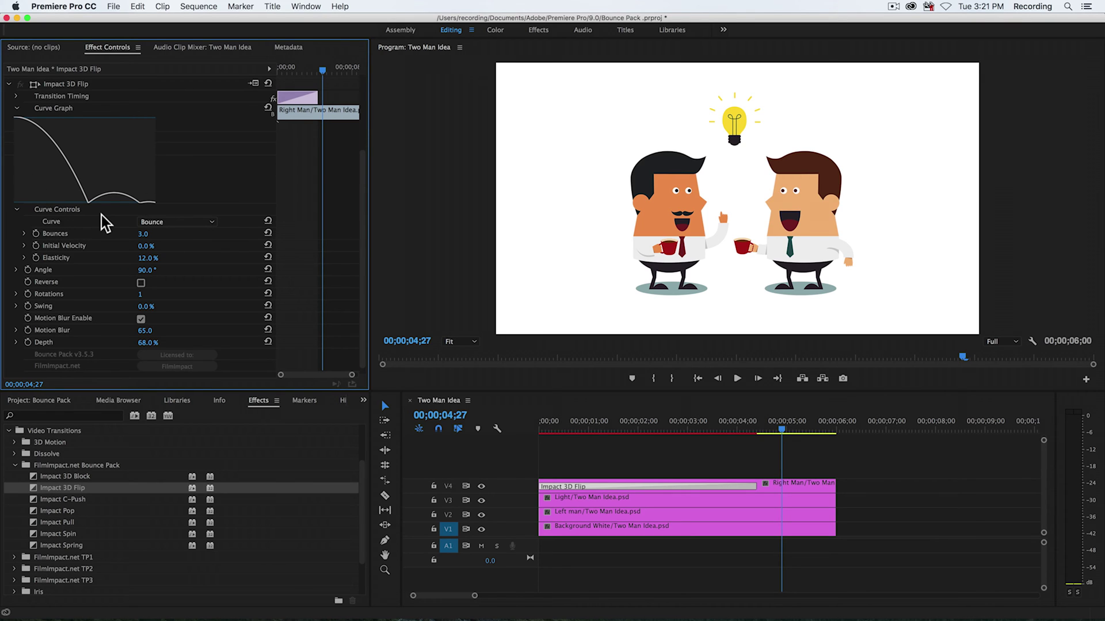
mouse_move(147, 257)
left_mouse_down()
mouse_move(168, 258)
mouse_move(155, 246)
mouse_move(187, 246)
mouse_move(153, 245)
left_mouse_up()
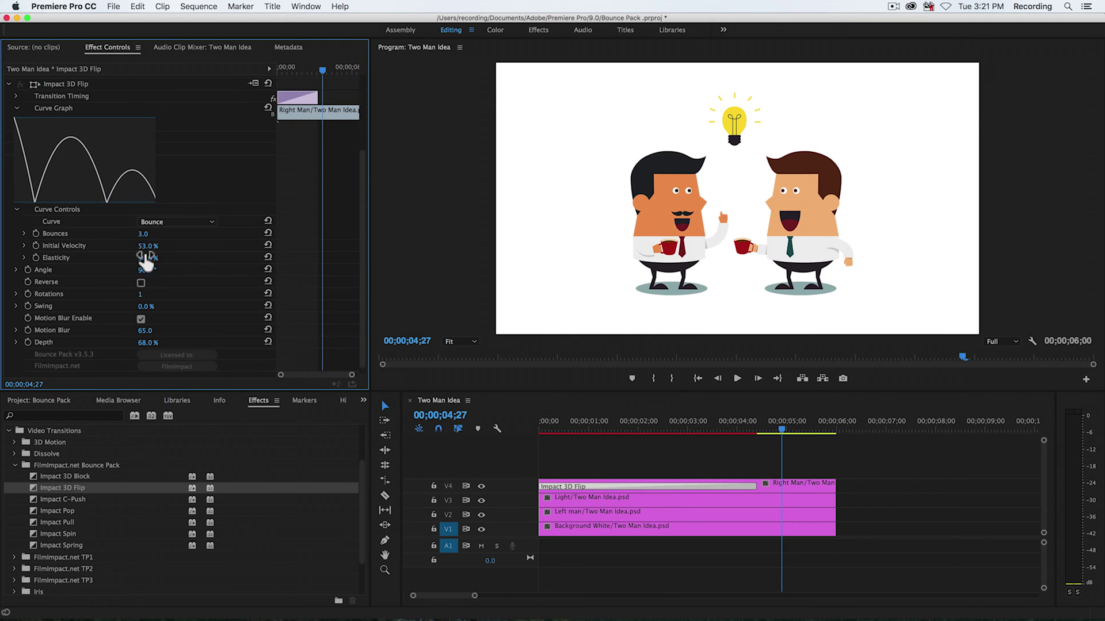
left_click_drag(142, 247, 119, 258)
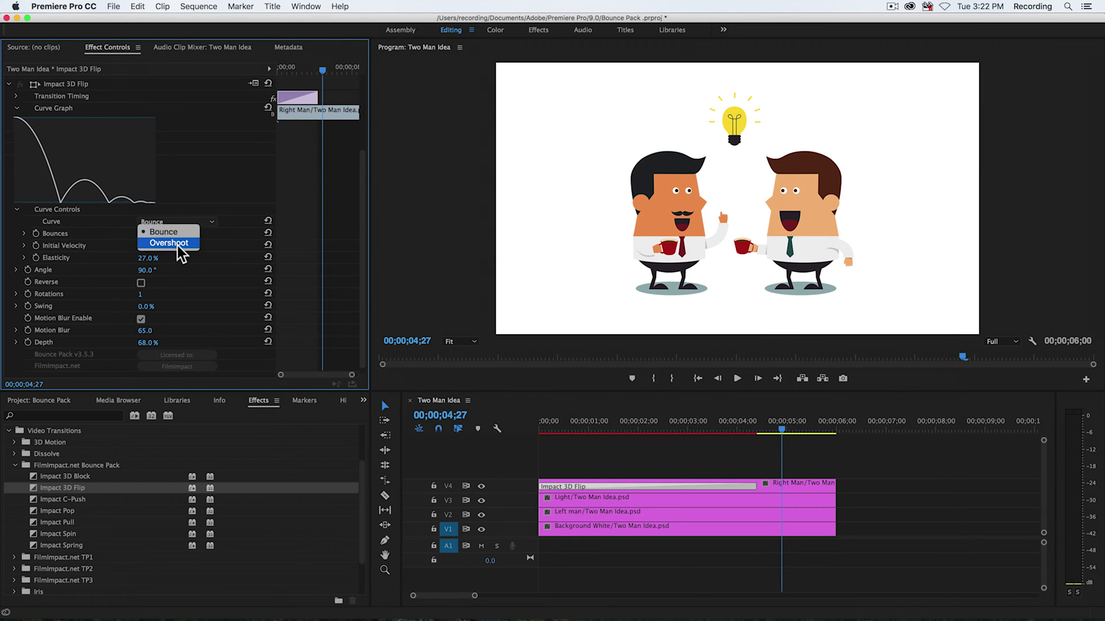
- Switch the flip to an Overshoot curve with frequency 5, 86% amplitude and 99% decay
left_click(177, 246)
mouse_move(140, 234)
left_mouse_down()
mouse_move(158, 234)
mouse_move(132, 234)
mouse_move(169, 246)
mouse_move(150, 258)
mouse_move(167, 258)
mouse_move(131, 233)
mouse_move(154, 246)
left_mouse_up()
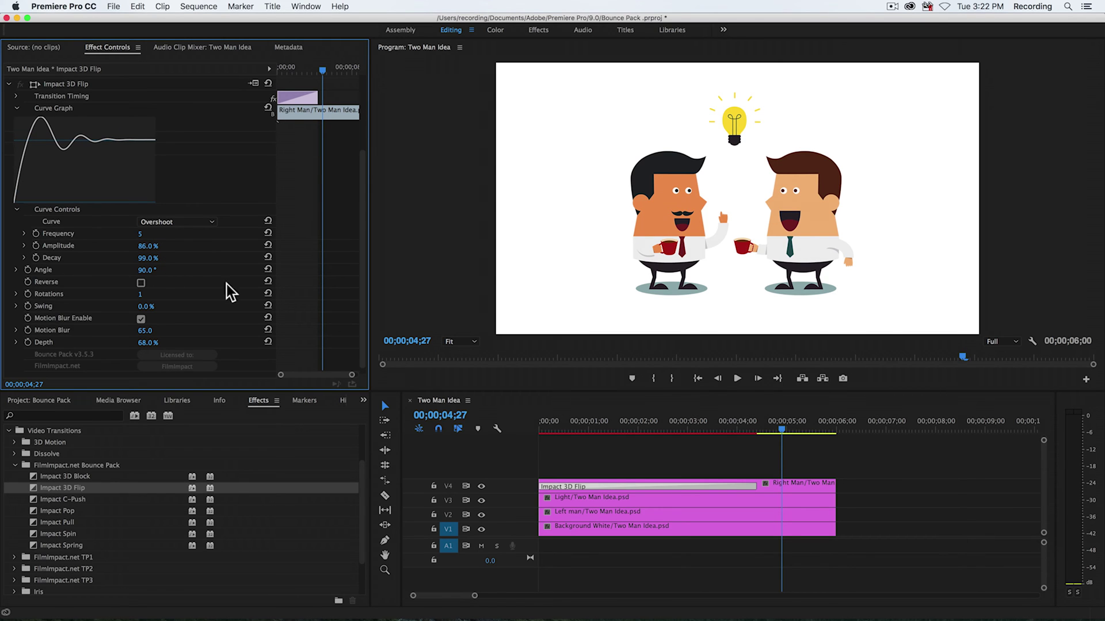
left_click(537, 426)
- Preview the overshoot flip and scrub back to the right man mid-flip
key("space")
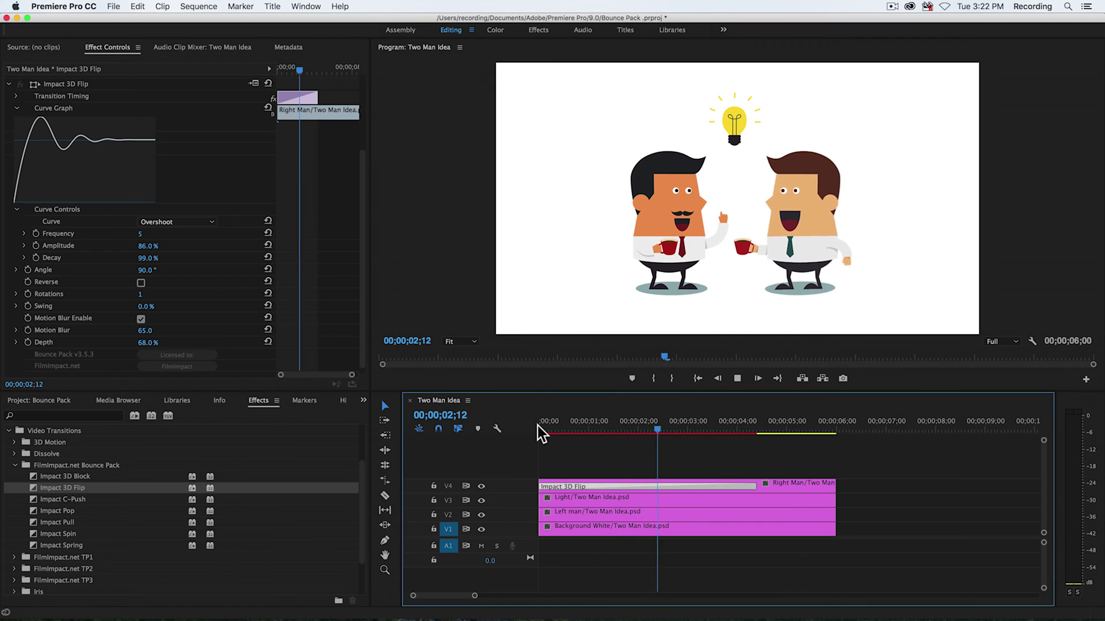
left_click(538, 427)
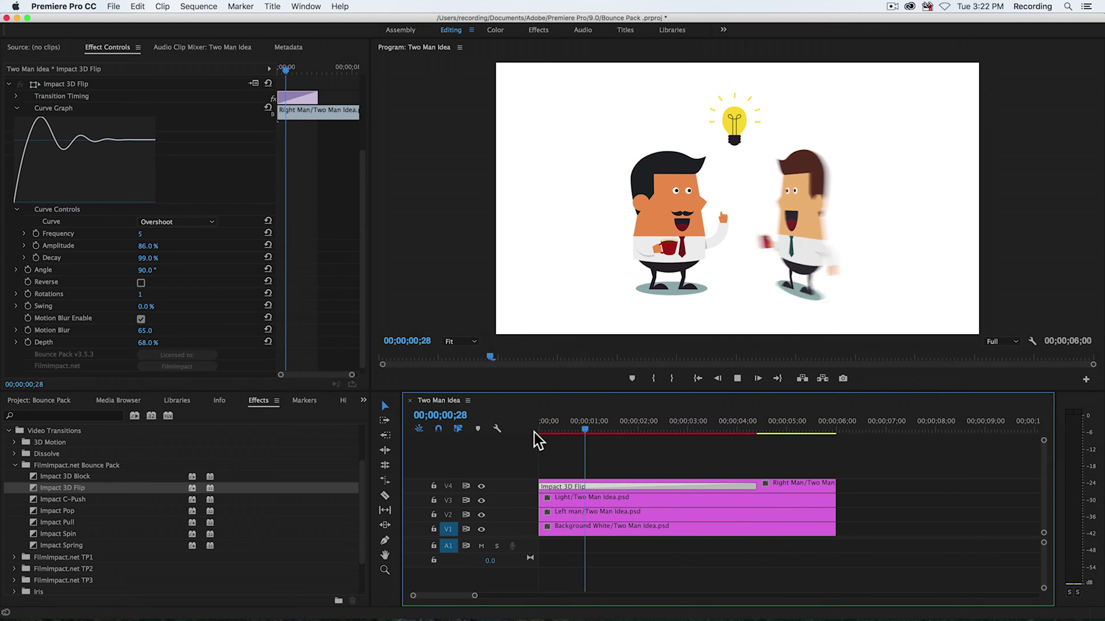
key("space")
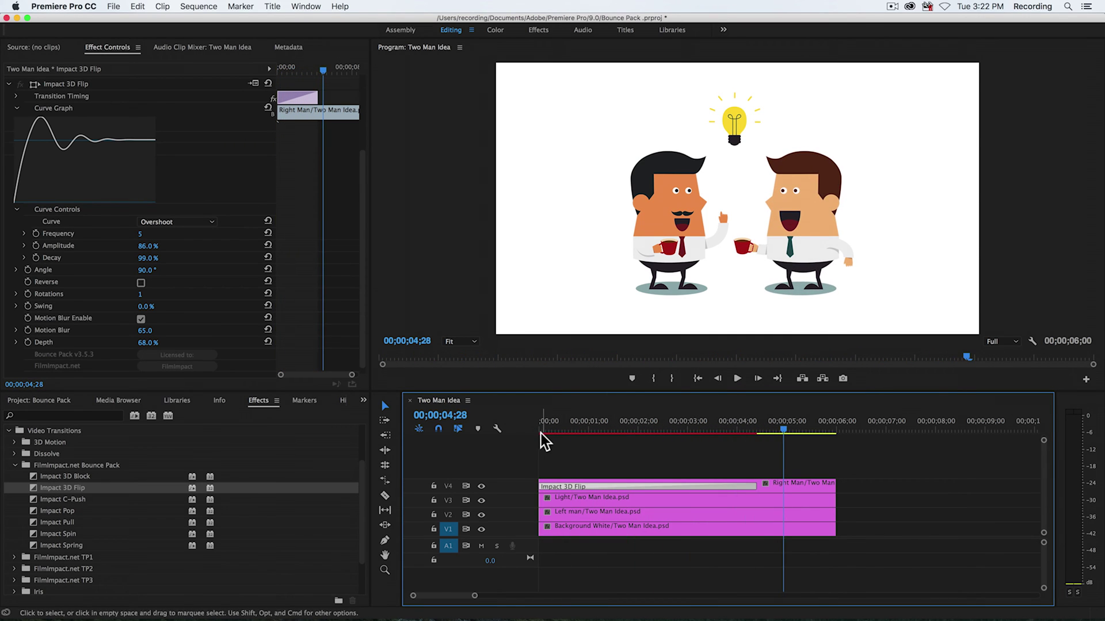
mouse_move(544, 427)
left_mouse_down()
mouse_move(578, 426)
mouse_move(558, 426)
left_mouse_up()
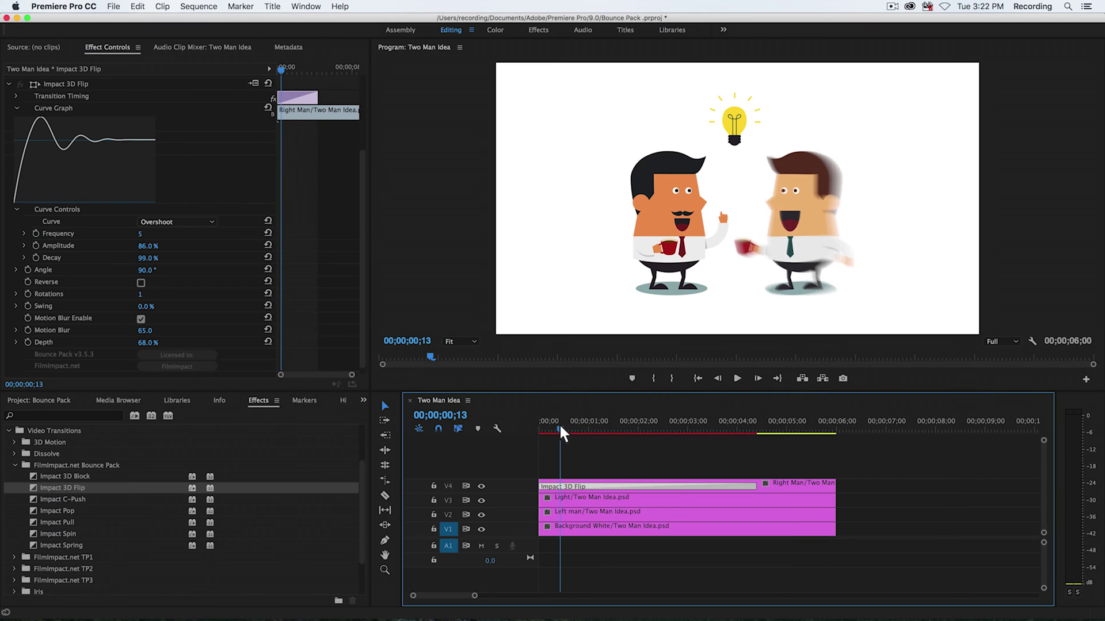
key("Left")
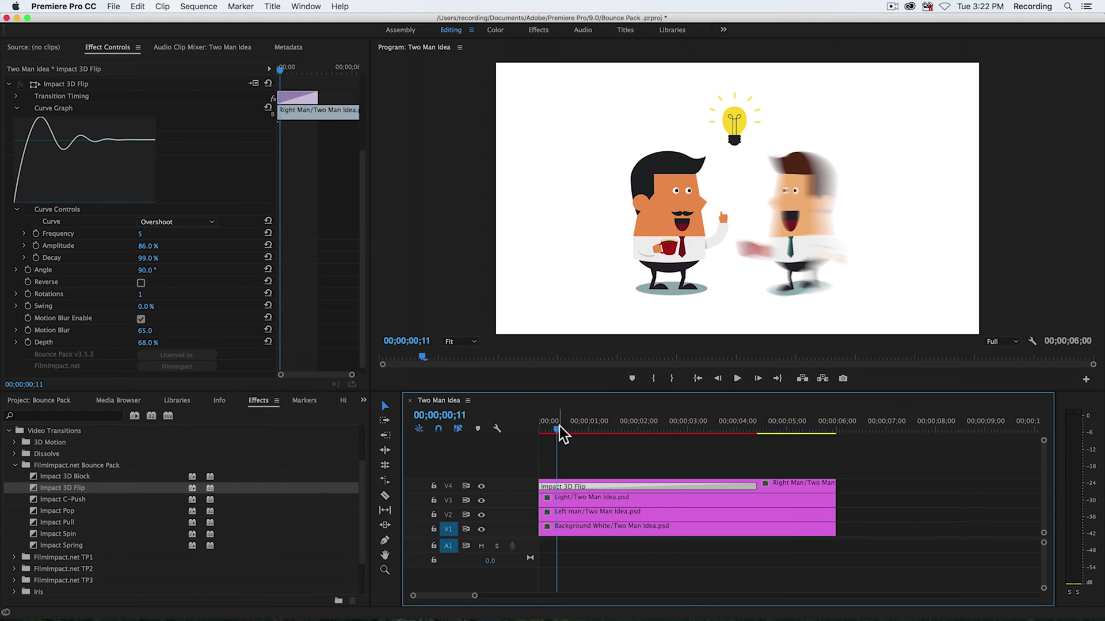
left_click(462, 342)
- Set the flip angle to 1x219.0° and inspect it at 200% preview zoom
left_click(464, 434)
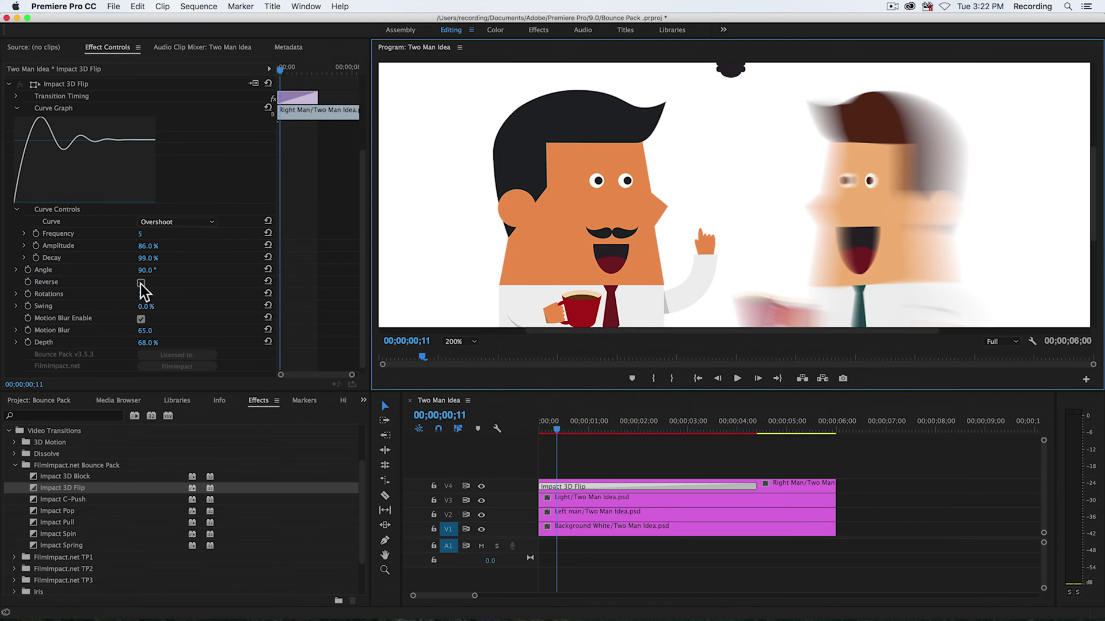
mouse_move(145, 270)
left_mouse_down()
mouse_move(311, 270)
mouse_move(154, 270)
left_mouse_up()
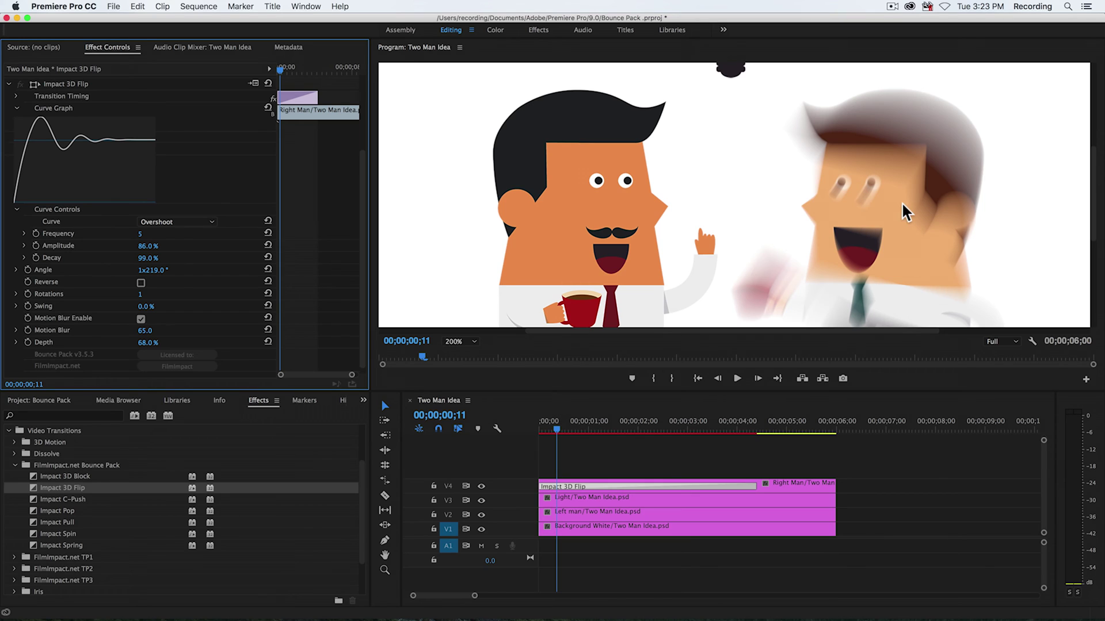
left_click_drag(548, 422, 758, 412)
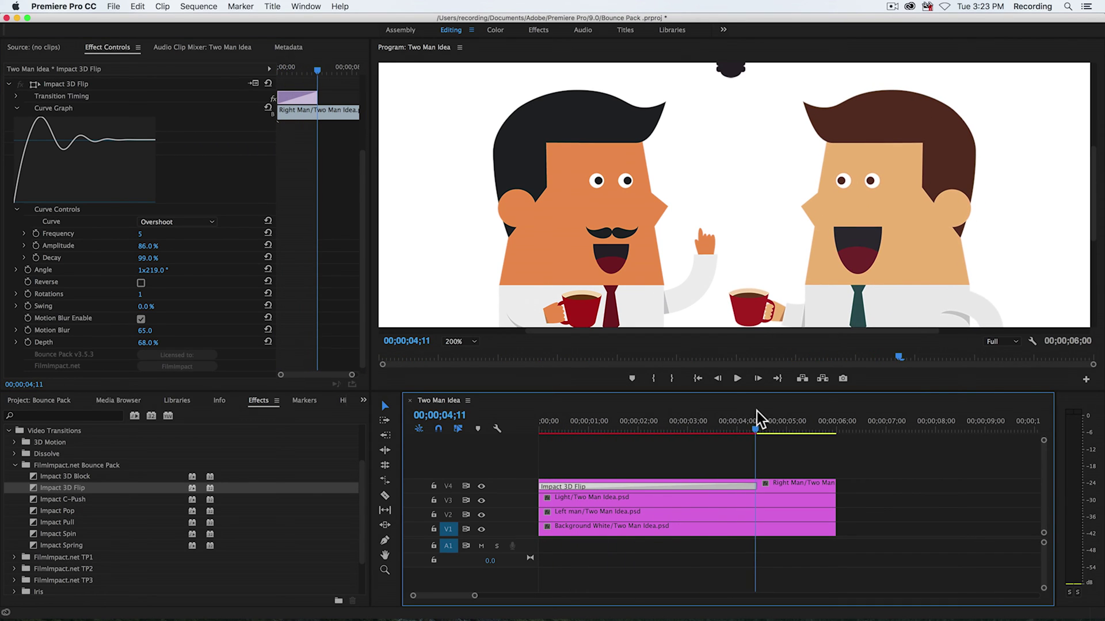
- Return the Program monitor to Fit and play the flip from the start
left_click(475, 343)
left_click(472, 350)
left_click(545, 419)
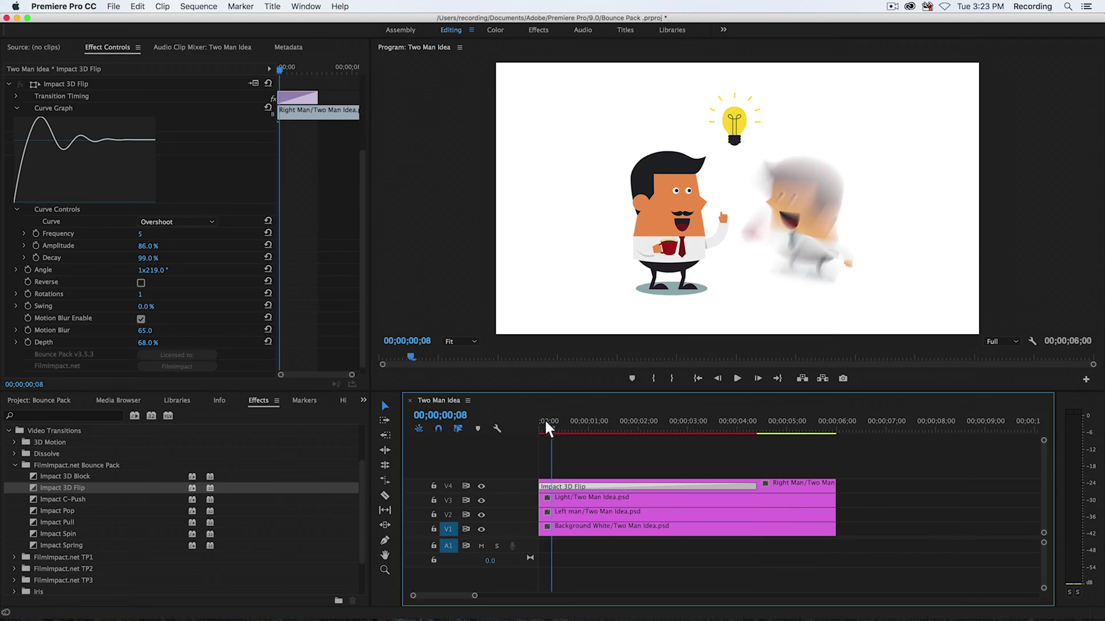
key("space")
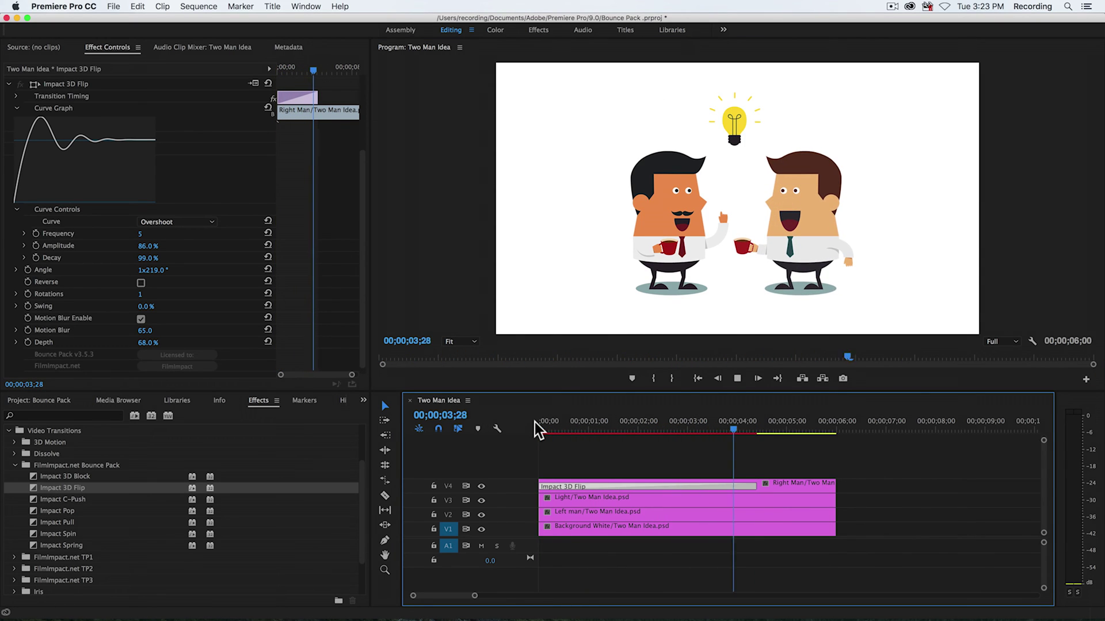
key("space")
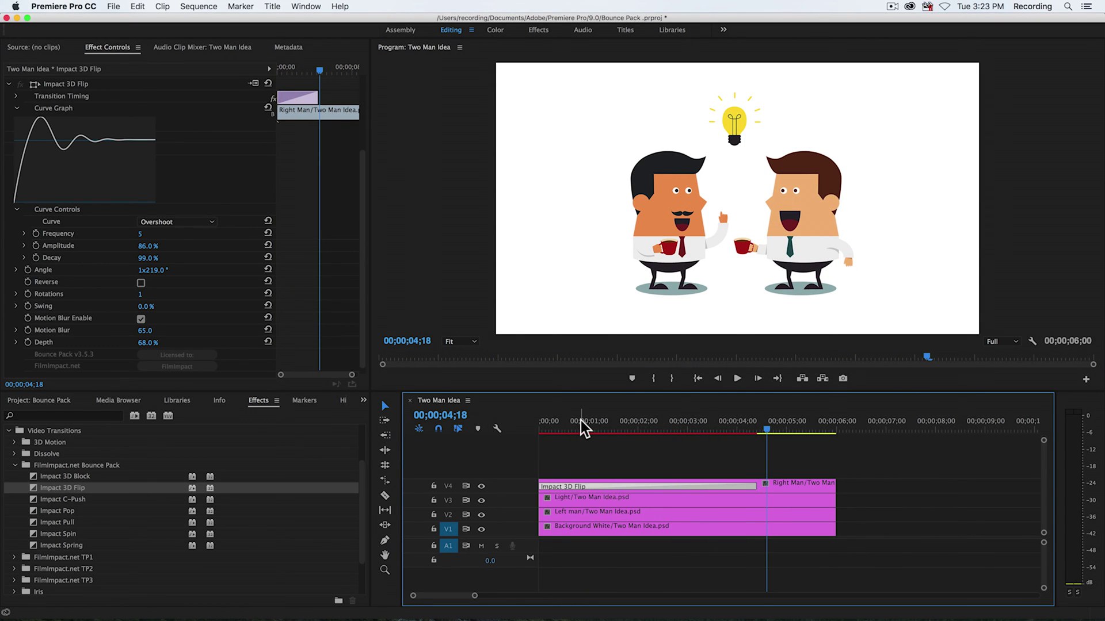
- Switch the right man's flip back to a Bounce curve and set its angle to 90°
left_click(189, 223)
left_click(189, 232)
left_click(538, 422)
key("space")
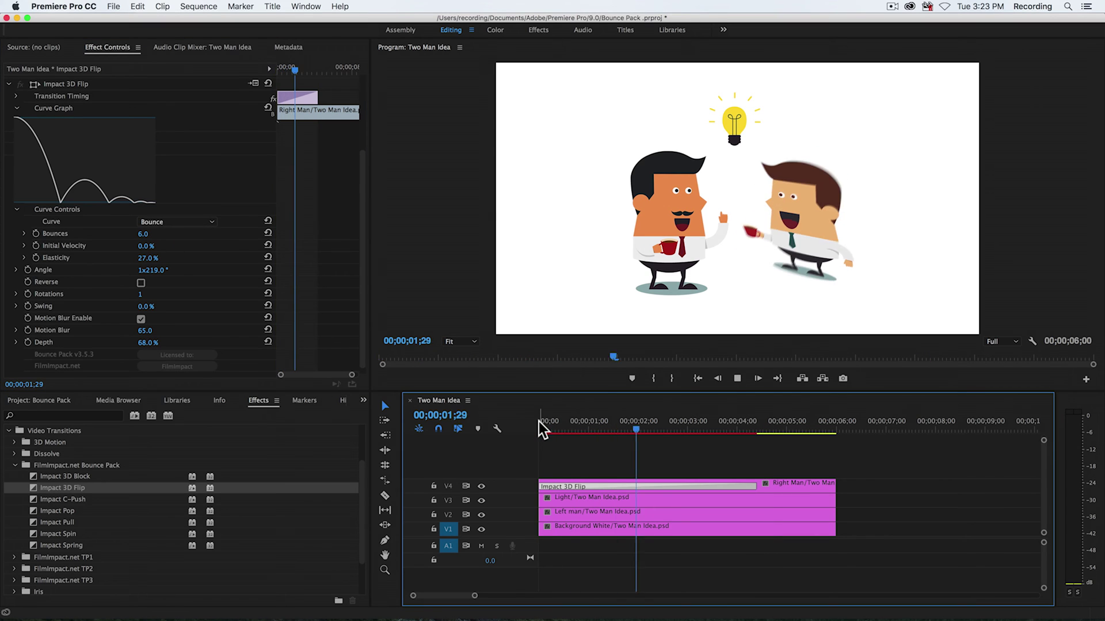
left_click(156, 269)
type("90")
key("Return")
- Paste the flip onto the Left man clip, reverse its direction and lengthen it to 5;05
left_click(562, 485)
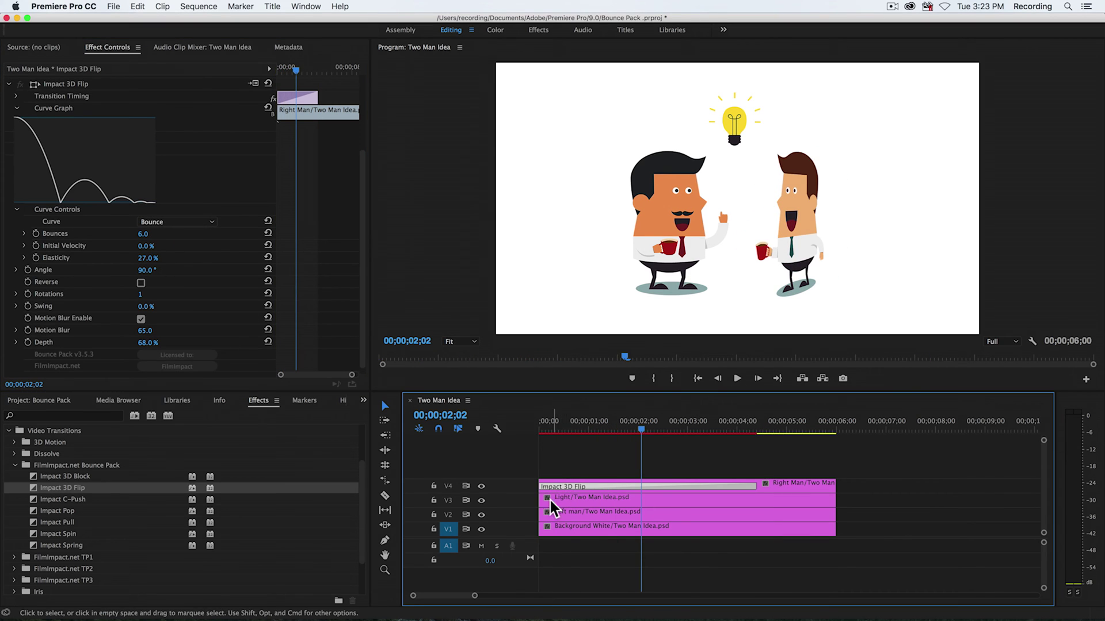
key("ctrl+v")
left_click(602, 514)
scroll(314, 354, "down", 3)
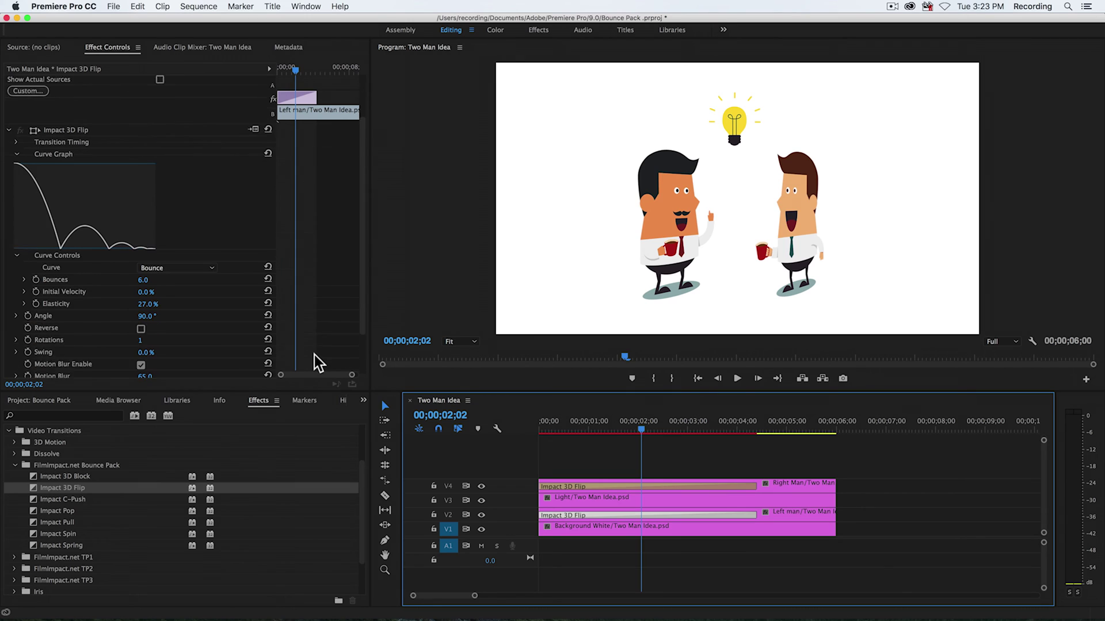
left_click(141, 276)
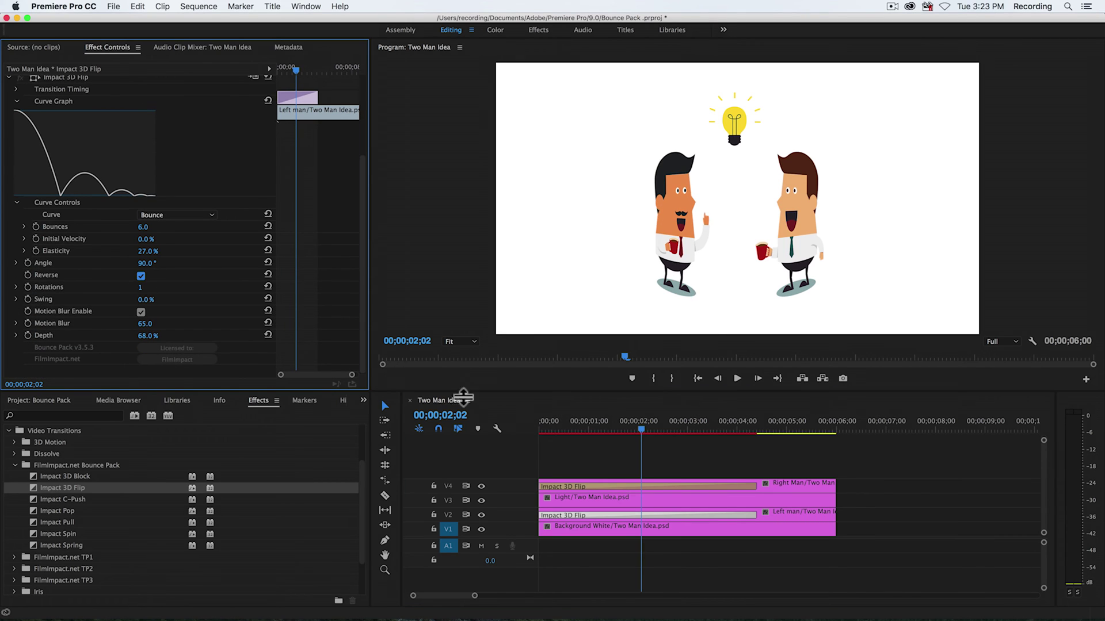
left_click_drag(755, 515, 807, 514)
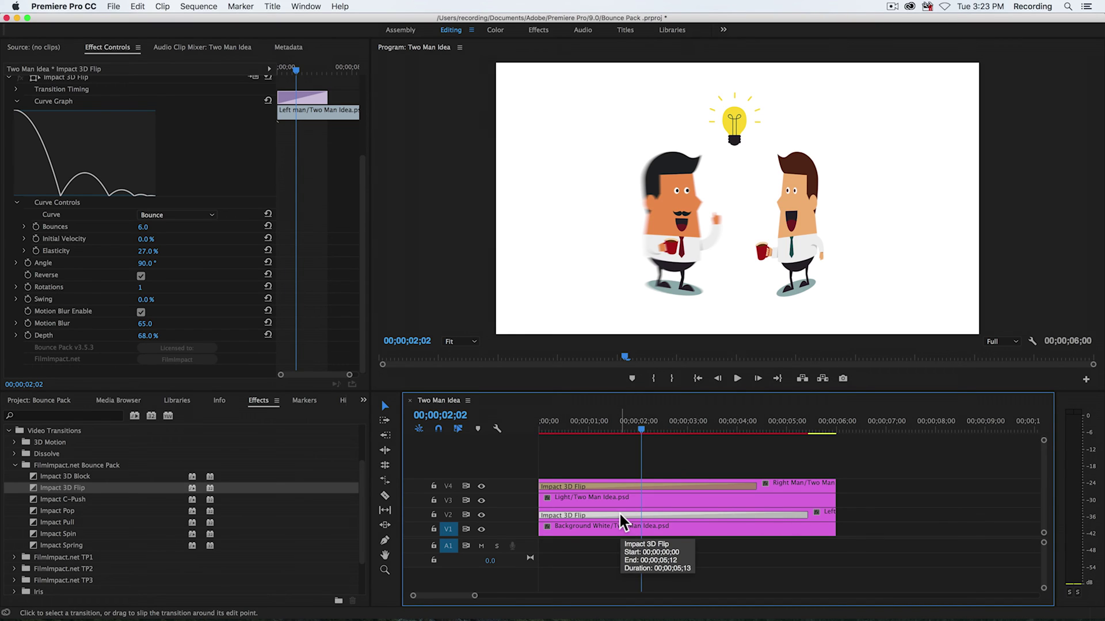
- Apply the default Impact 3D Flip to the V3 clip's start with Cmd+D
left_click(550, 503)
key("cmd+d")
left_click(679, 506)
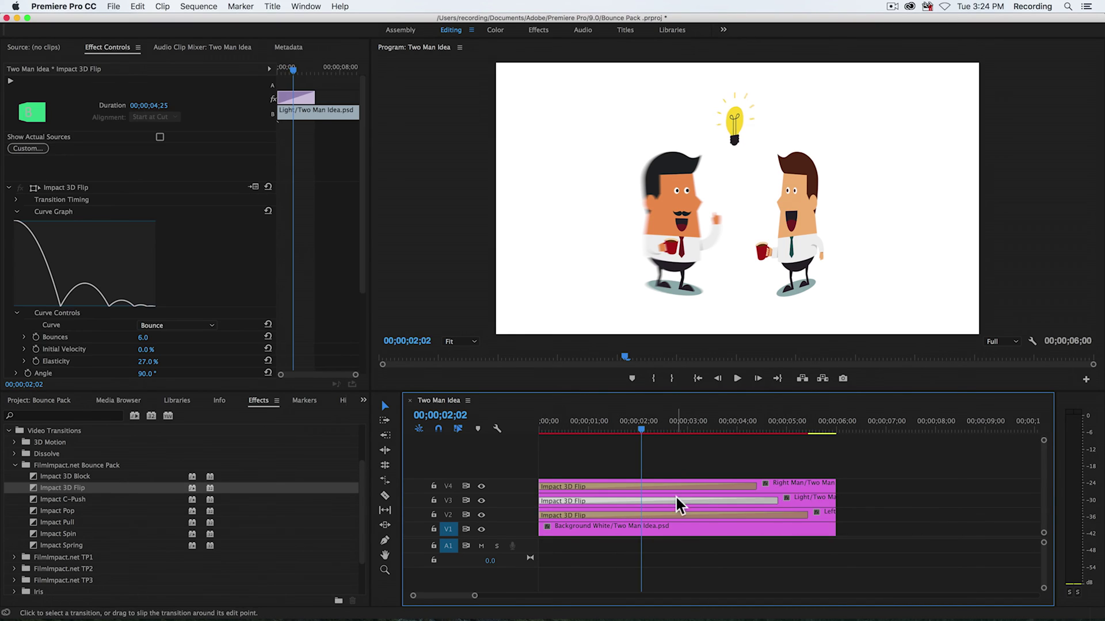
- Play the Two Man Idea animation from the start
left_click(534, 422)
key("space")
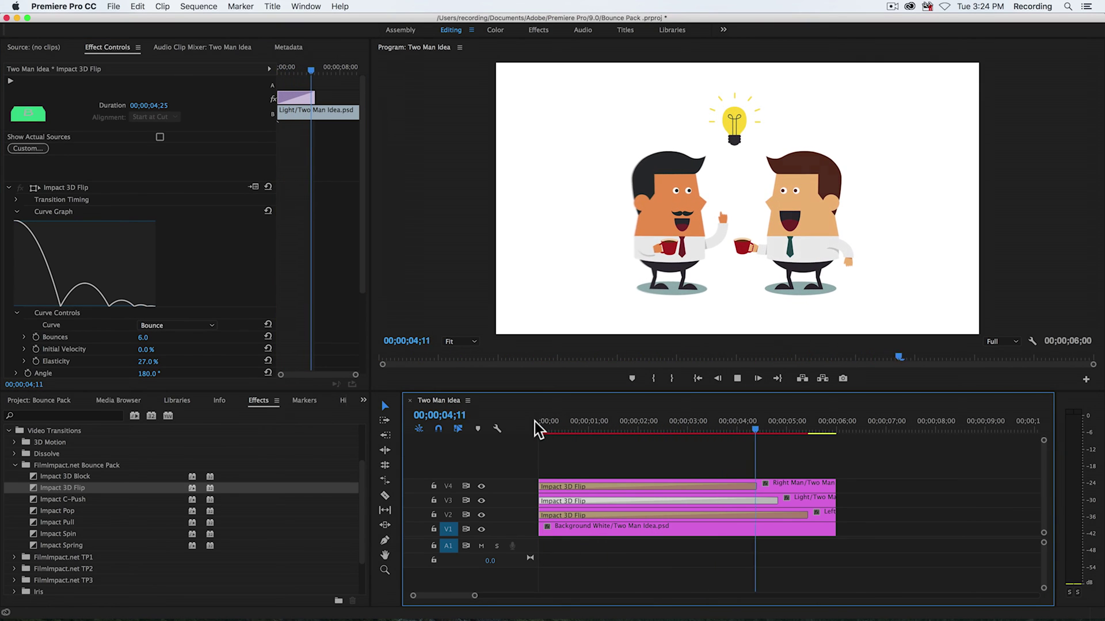
key("space")
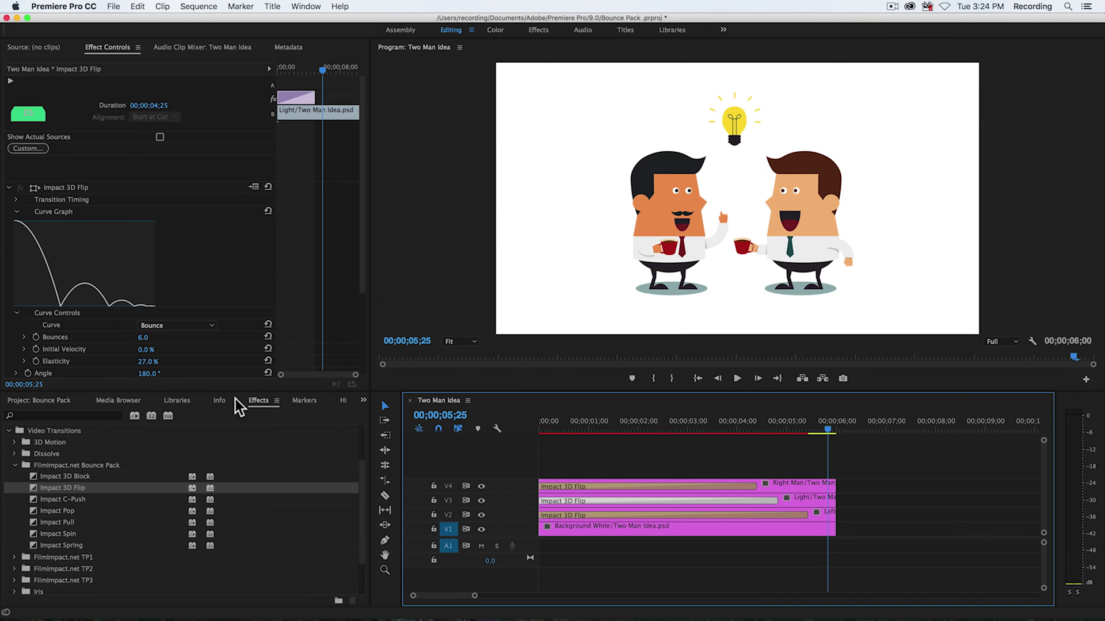
left_click(46, 400)
- Import House Drawing.psd with layers as a Sequence and open the House Drawing sequence
right_click(159, 479)
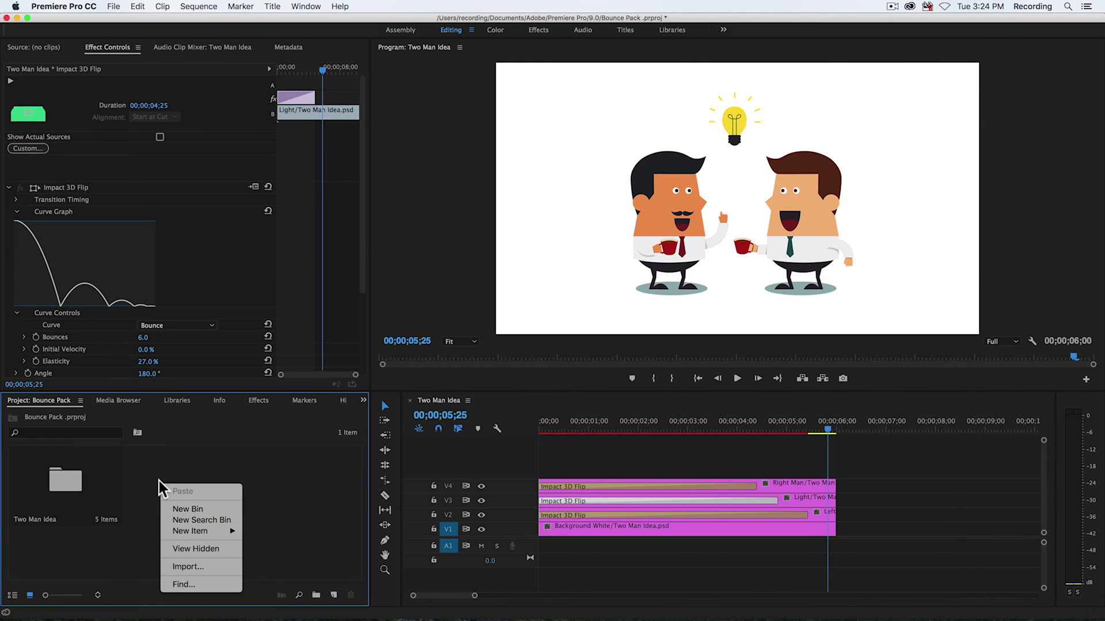
left_click(188, 567)
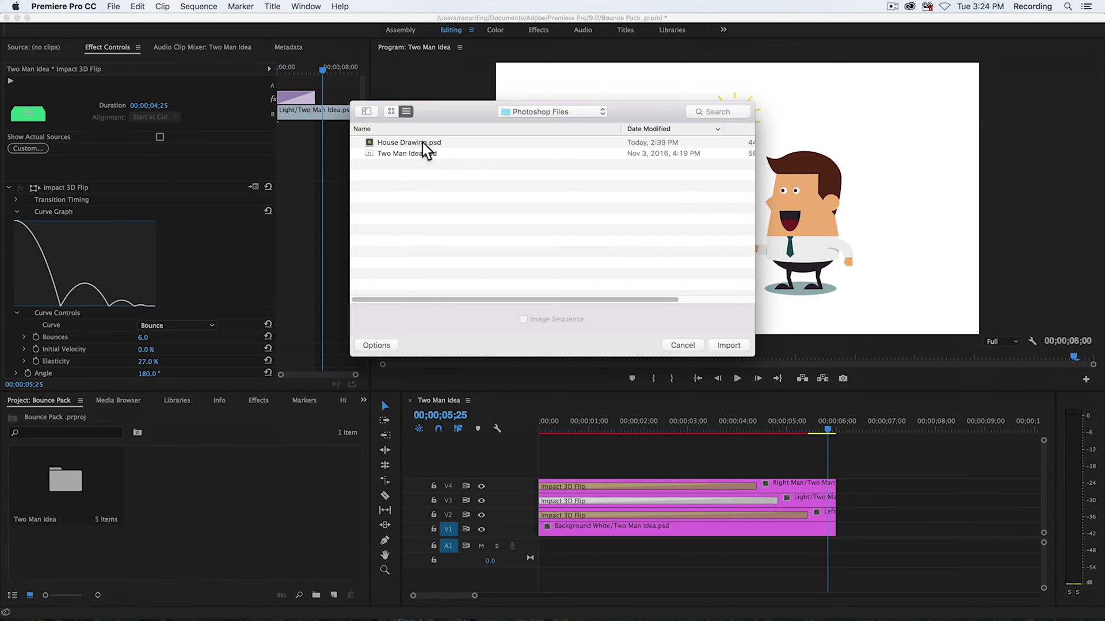
left_click(422, 143)
left_click(730, 346)
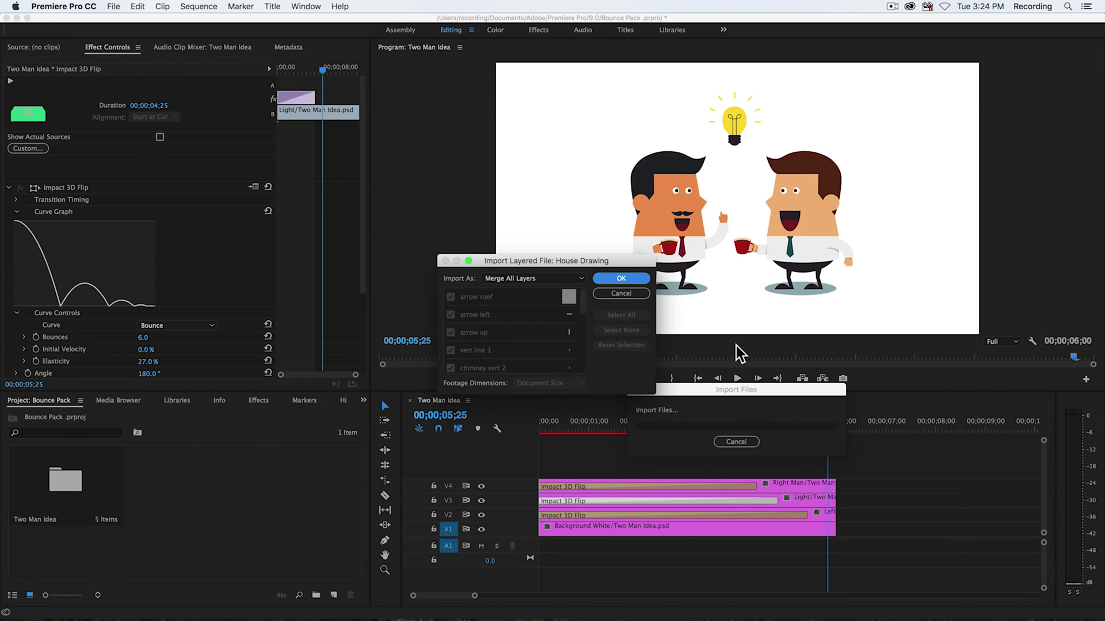
left_click(582, 279)
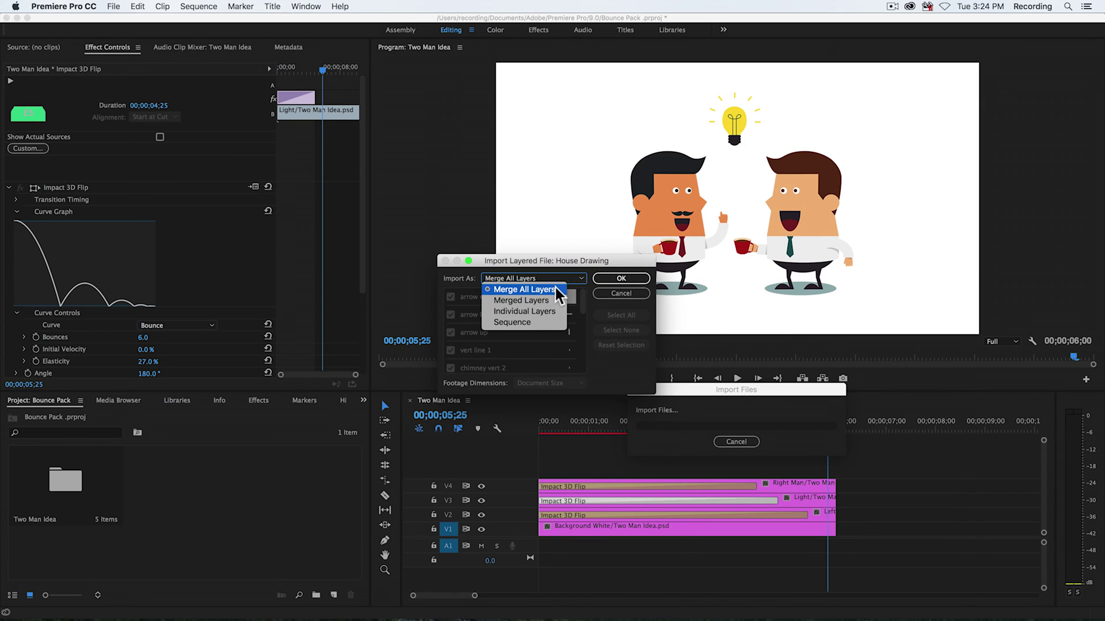
left_click(550, 326)
left_click(612, 277)
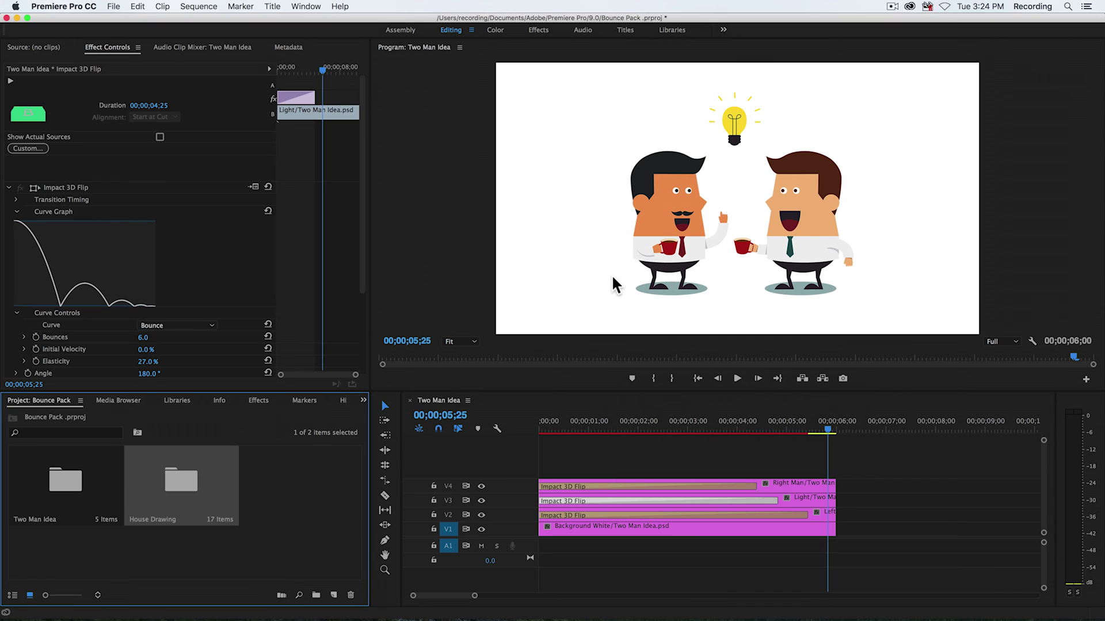
double_click(190, 482)
double_click(121, 140)
- Maximize the timeline and select the layer clips on V2 through V16
left_click(62, 49)
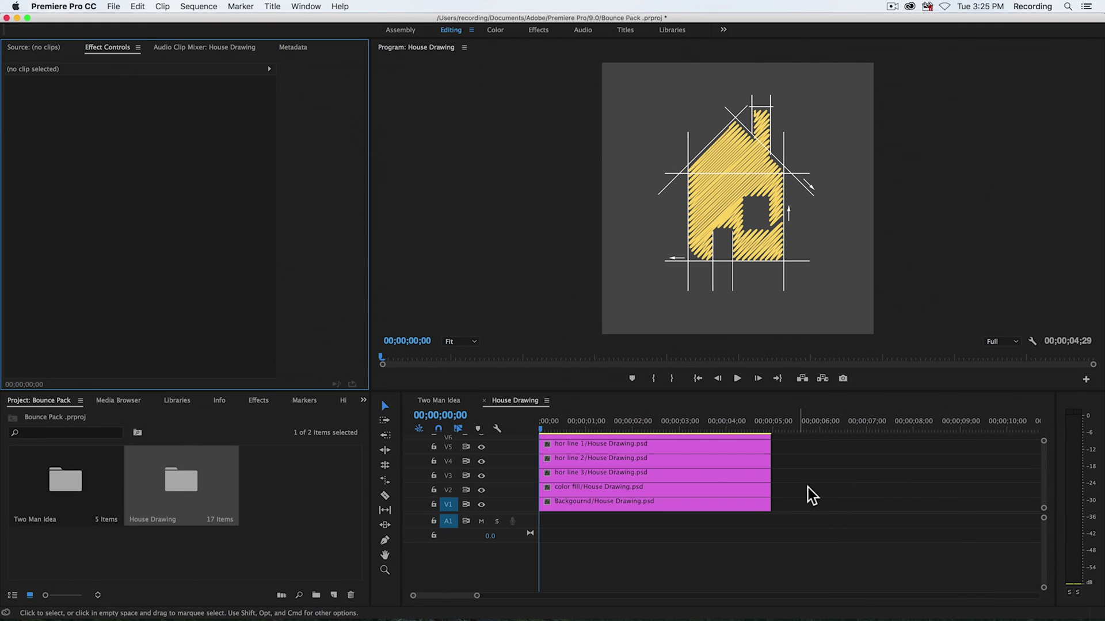
key("grave")
left_click_drag(111, 338, 117, 433)
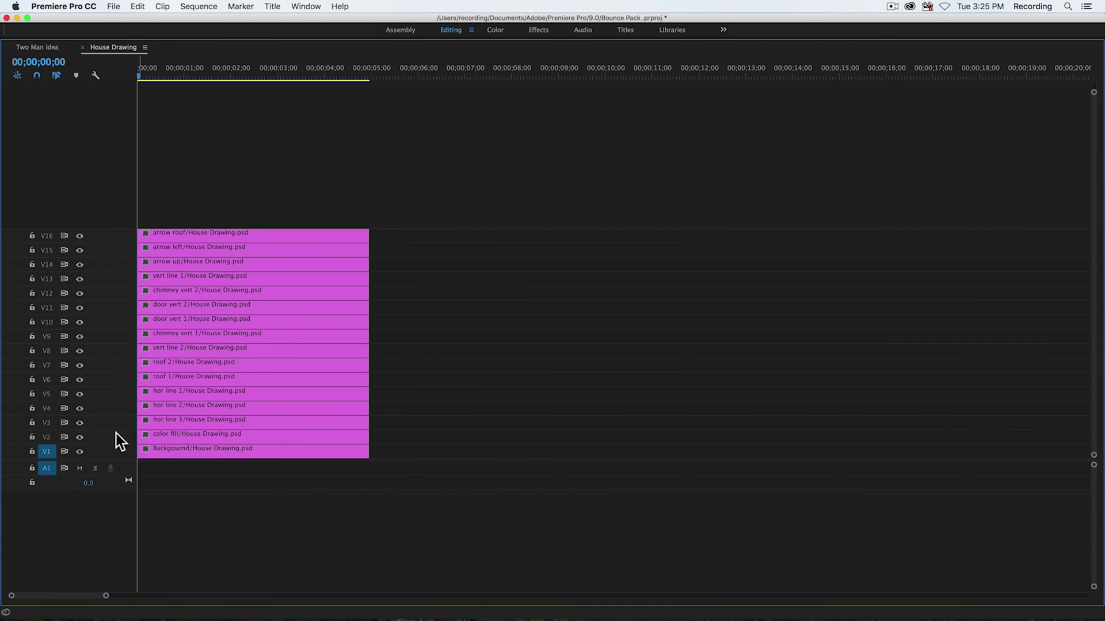
mouse_move(401, 202)
left_mouse_down()
mouse_move(246, 404)
mouse_move(241, 437)
left_mouse_up()
- Cascade the layers by repeatedly deselecting the top clip and nudging the rest one frame later
left_click(237, 233, "shift")
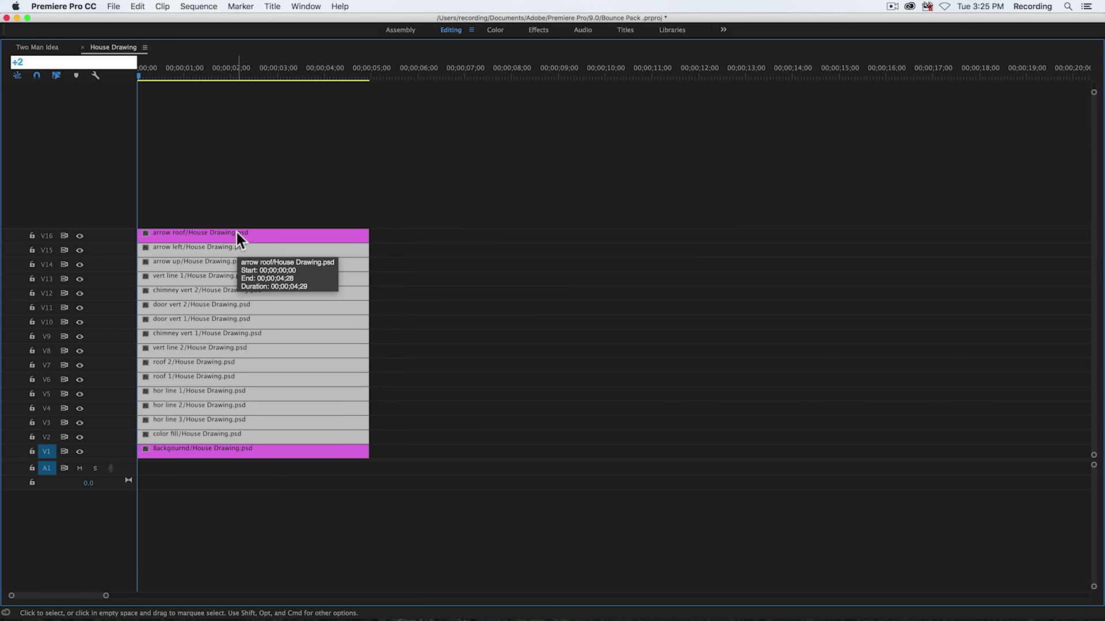
left_click(241, 248, "shift")
key("super+Right")
left_click(243, 260, "shift")
key("super+Right")
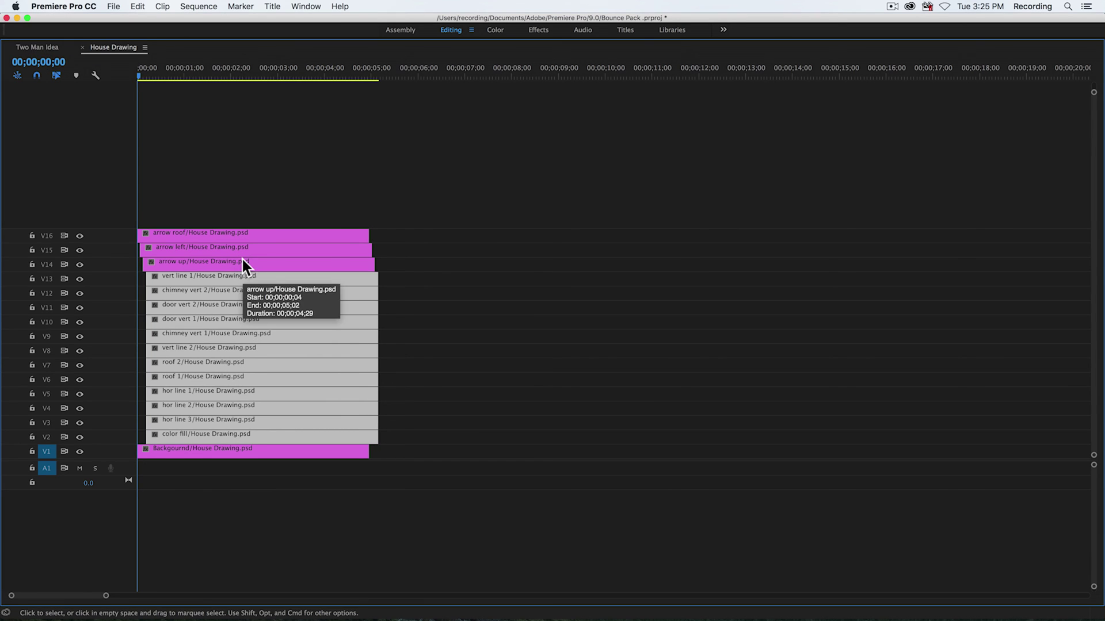
left_click(254, 275, "shift")
key("super+Right")
left_click(260, 290, "shift")
key("super+Right")
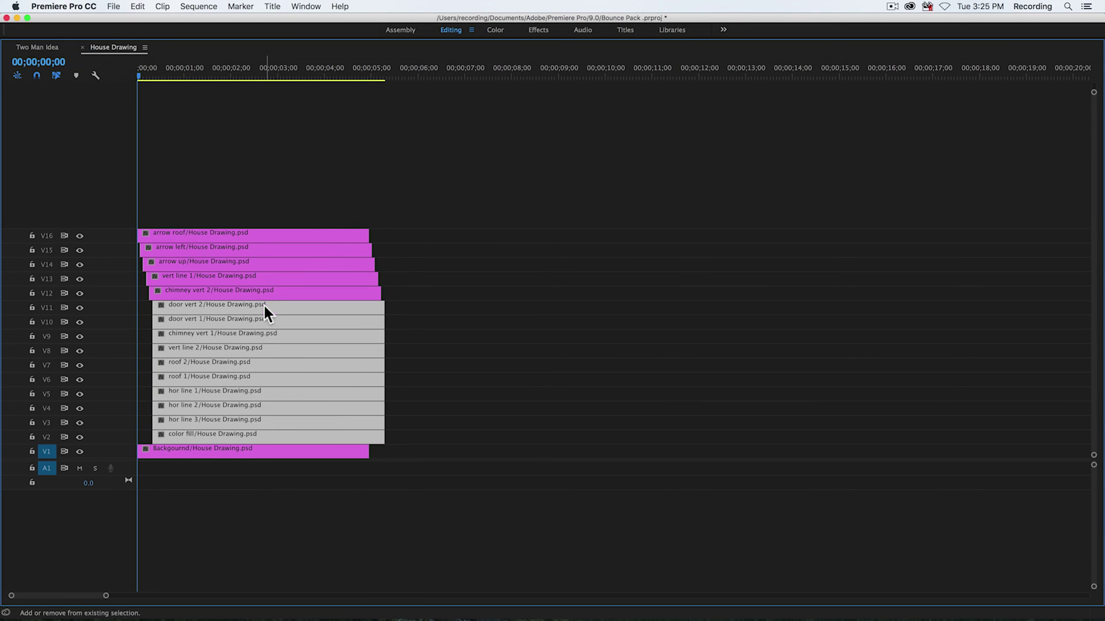
left_click(264, 304, "shift")
key("super+Right")
left_click(276, 320, "shift")
key("super+Right")
left_click(279, 332, "shift")
key("super+Right")
left_click(277, 345, "shift")
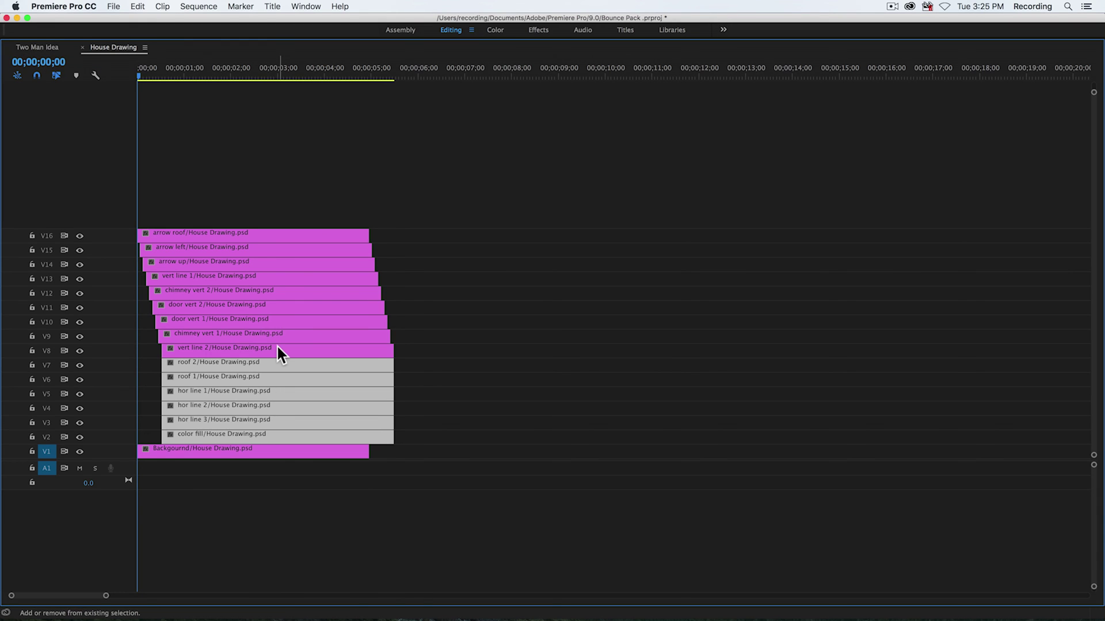
key("super+Right")
left_click(272, 362, "shift")
key("super+Right")
left_click(274, 378, "shift")
key("super+Right")
left_click(277, 391, "shift")
key("super+Right")
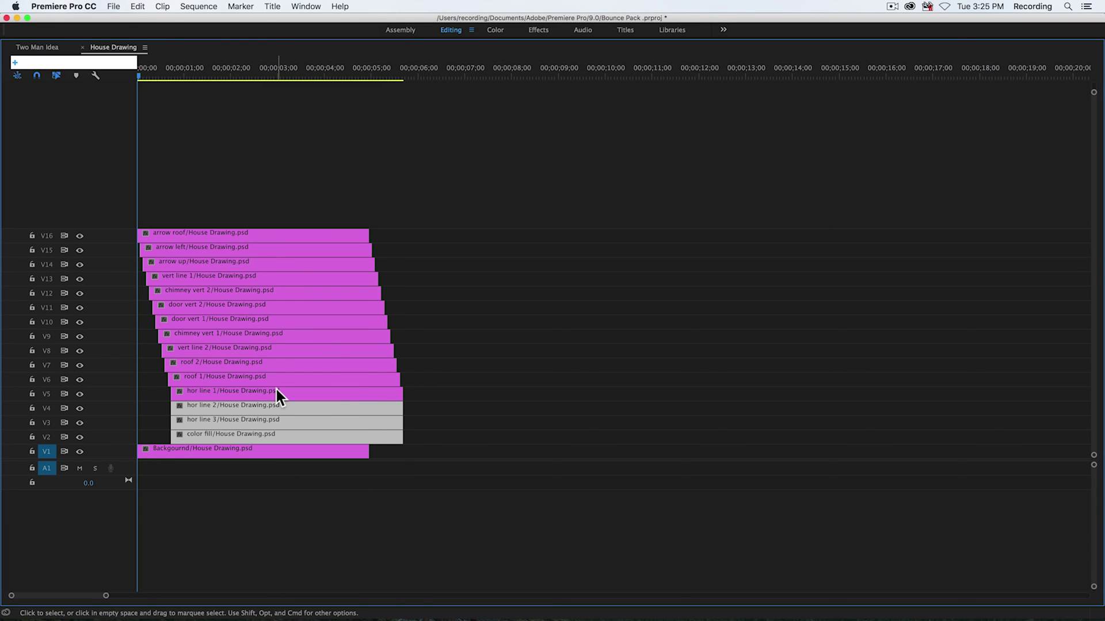
left_click(281, 405, "shift")
key("super+Right")
key("grave")
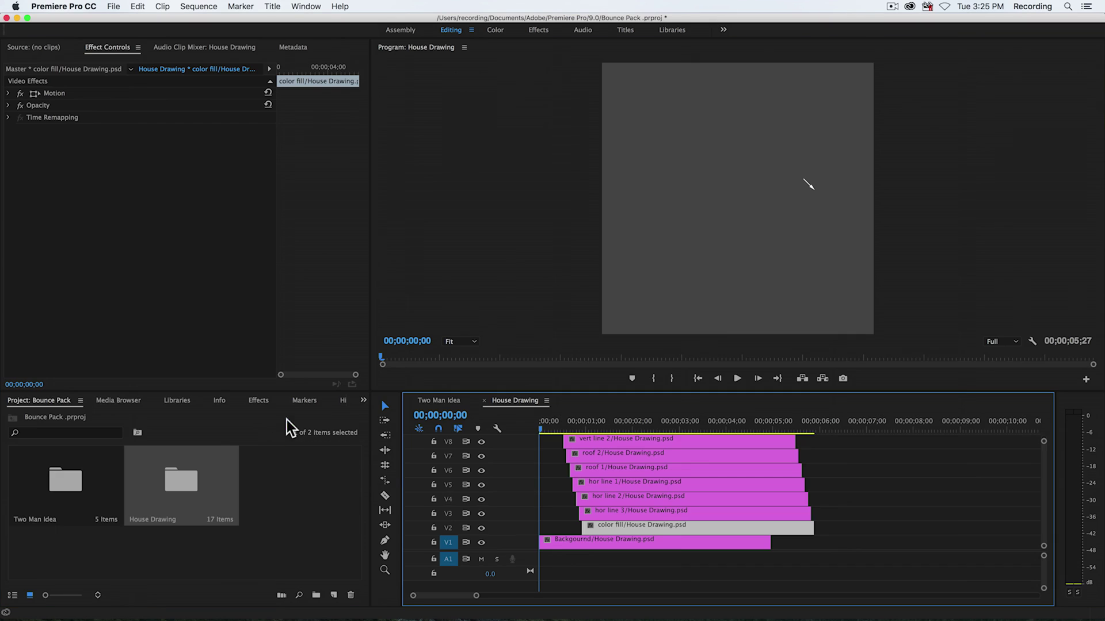
- Add the Impact Pop transition to the start of the V16 arrow roof clip
scroll(558, 466, "up", 5)
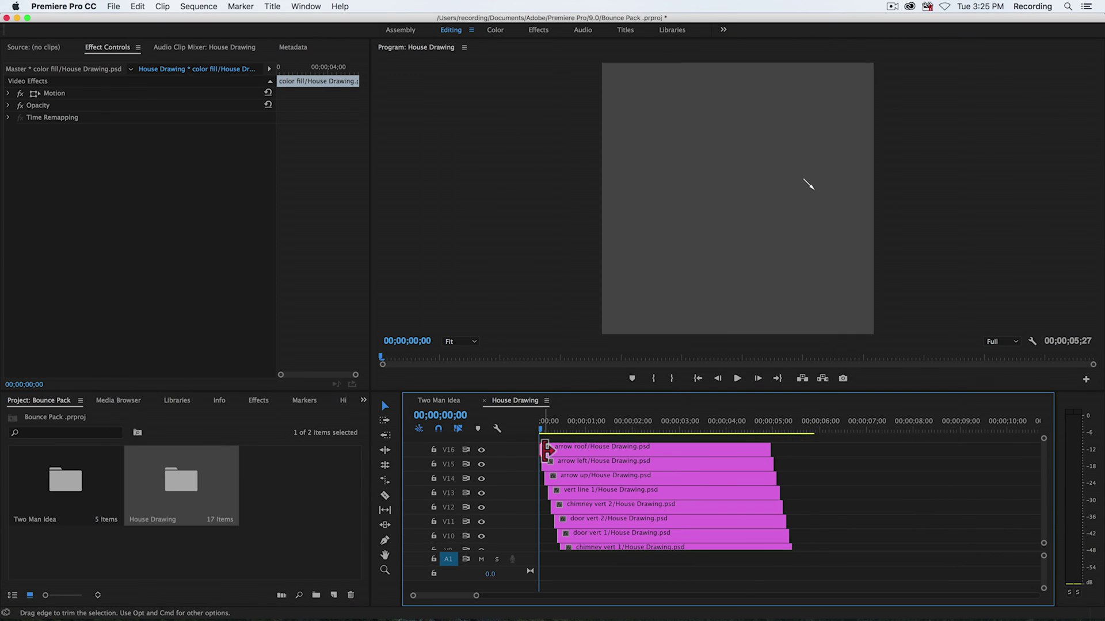
left_click(258, 401)
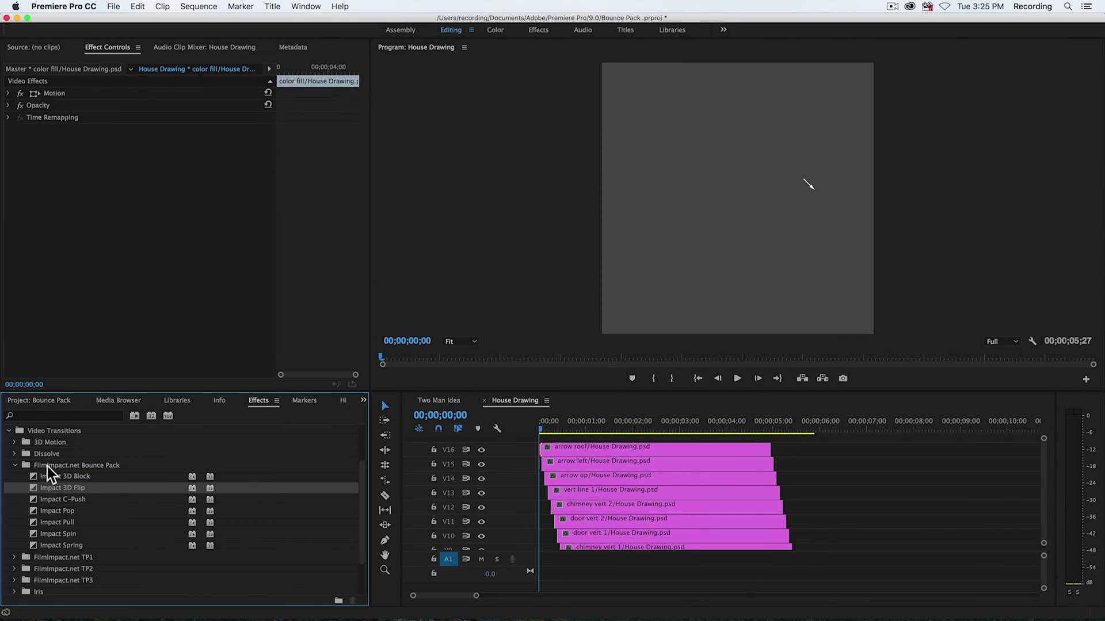
scroll(39, 505, "down", 1)
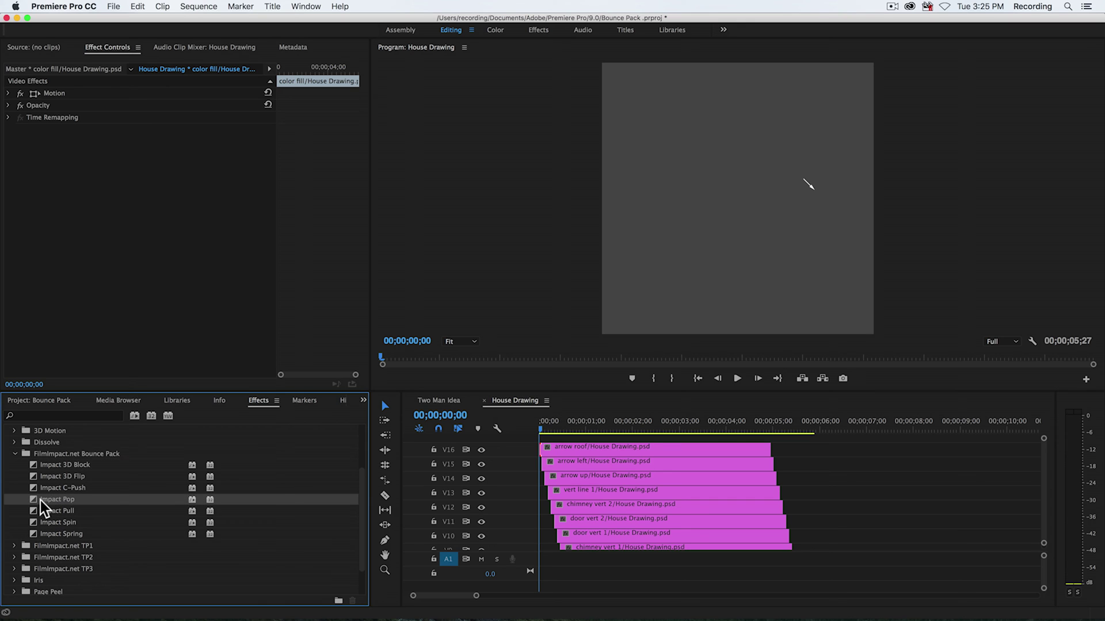
left_click_drag(40, 501, 552, 449)
- Keep Impact Pop's Decay at 100 and lengthen the transition to 2;09
left_click(561, 450)
scroll(326, 296, "down", 1)
key("Tab")
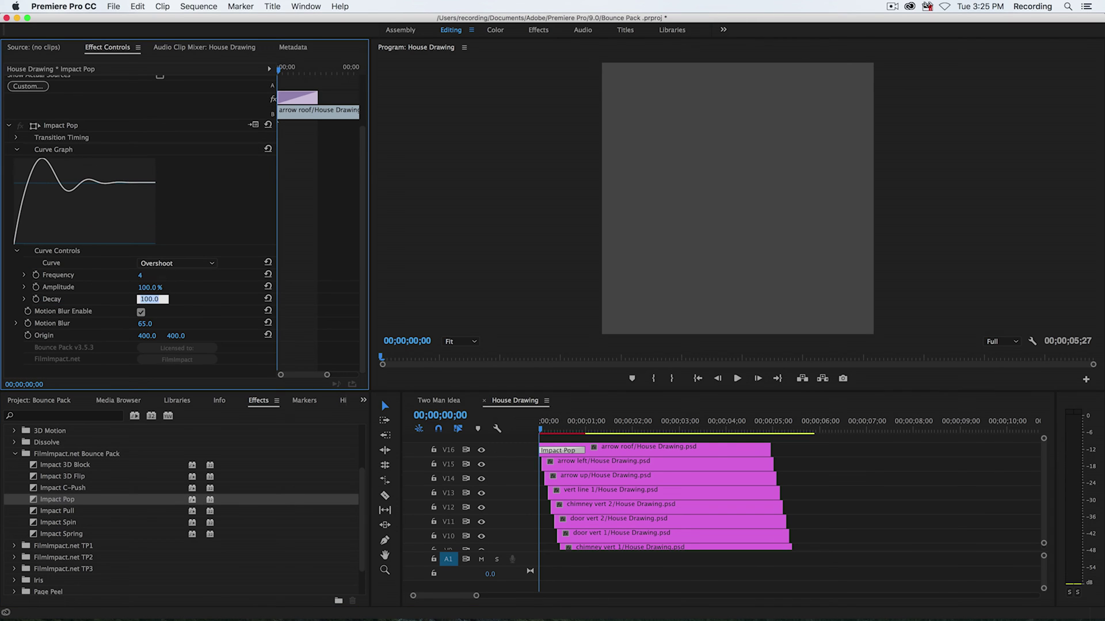
key("Return")
left_click_drag(583, 450, 638, 446)
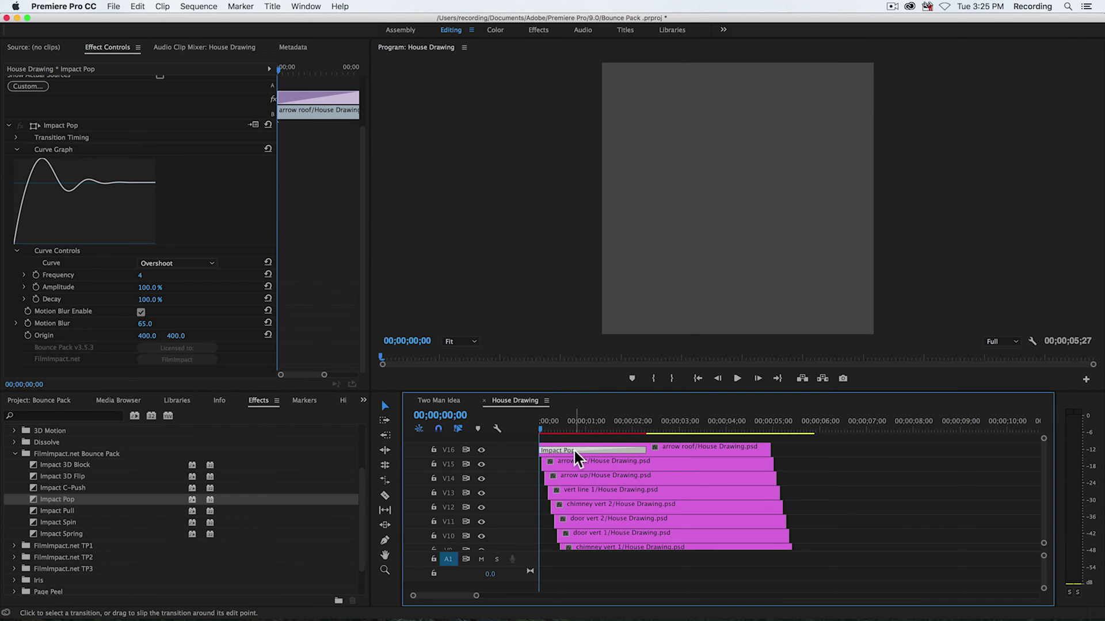
key("grave")
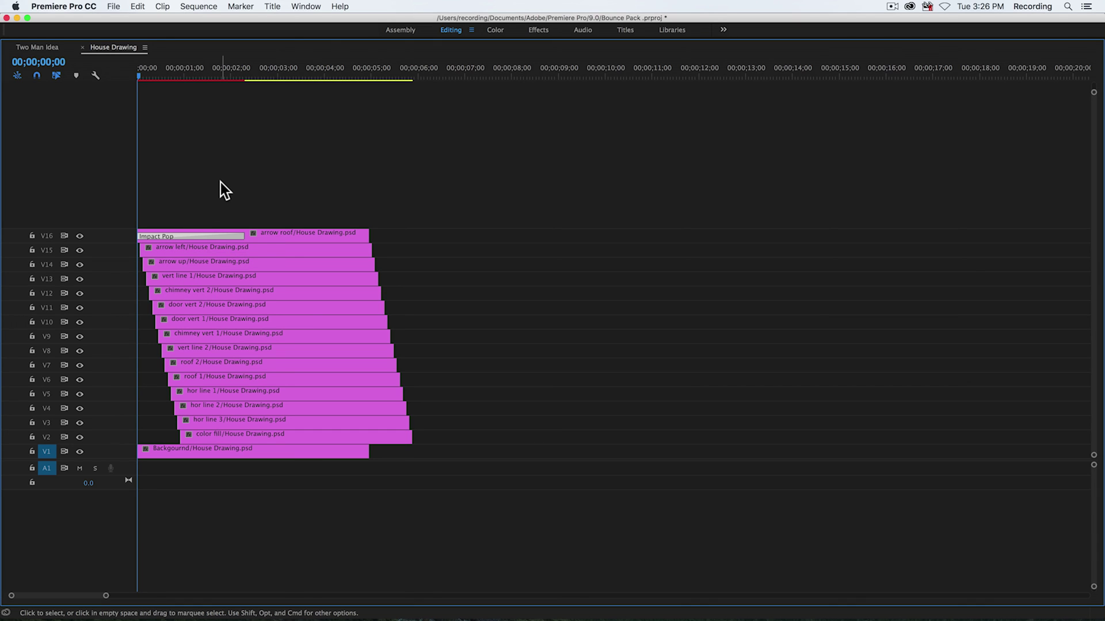
- Select the starts of the V2–V15 layer clips and apply the default Impact Pop to all
left_click_drag(221, 183, 128, 437)
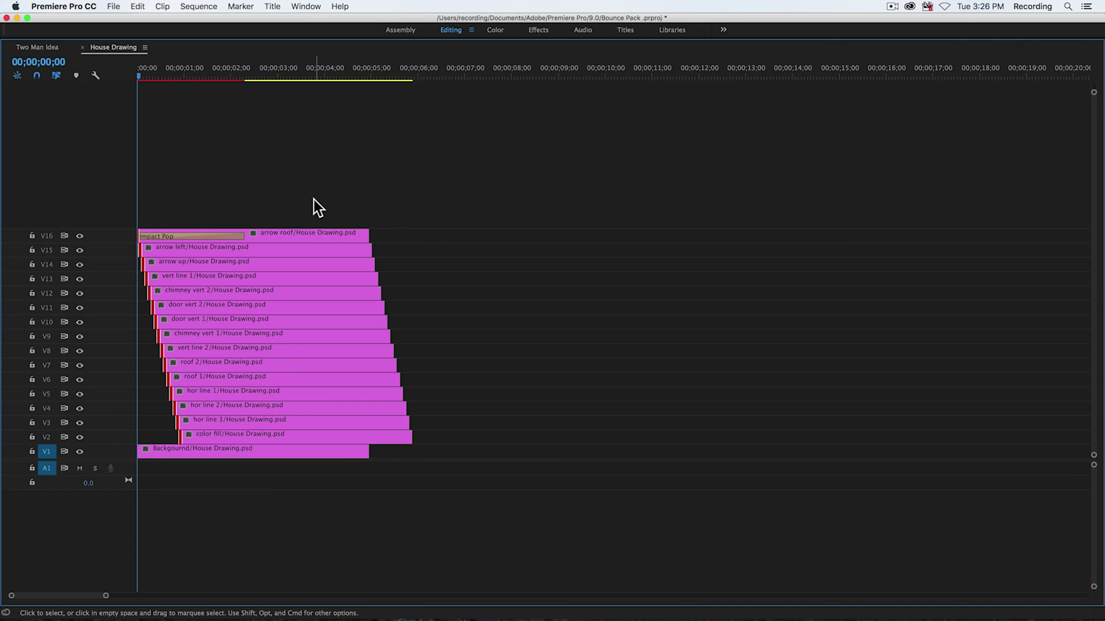
key("grave")
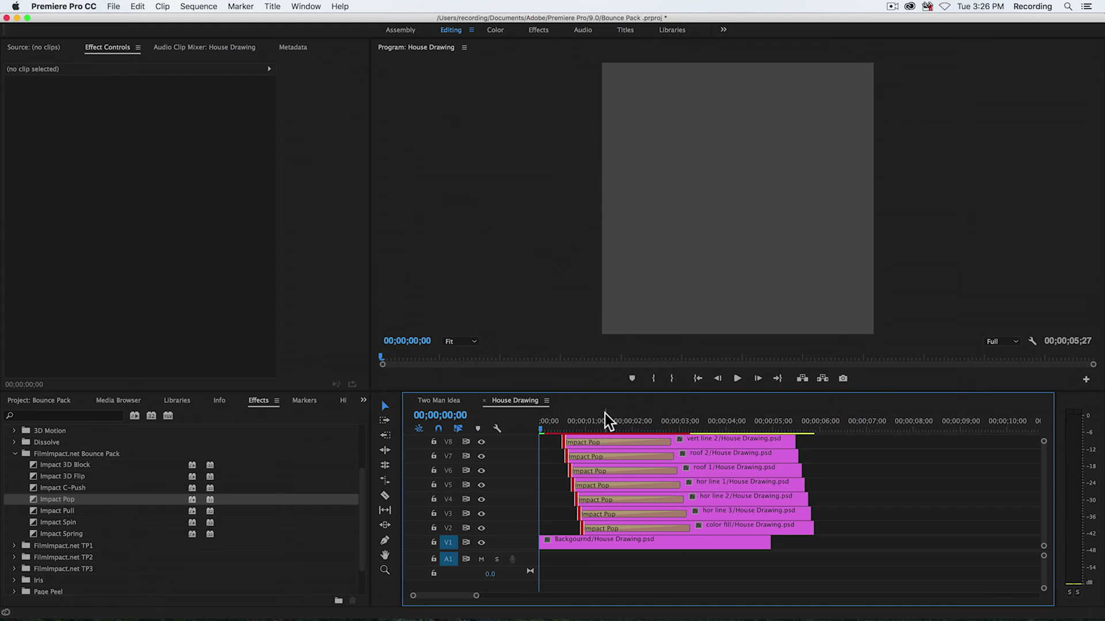
key("Return")
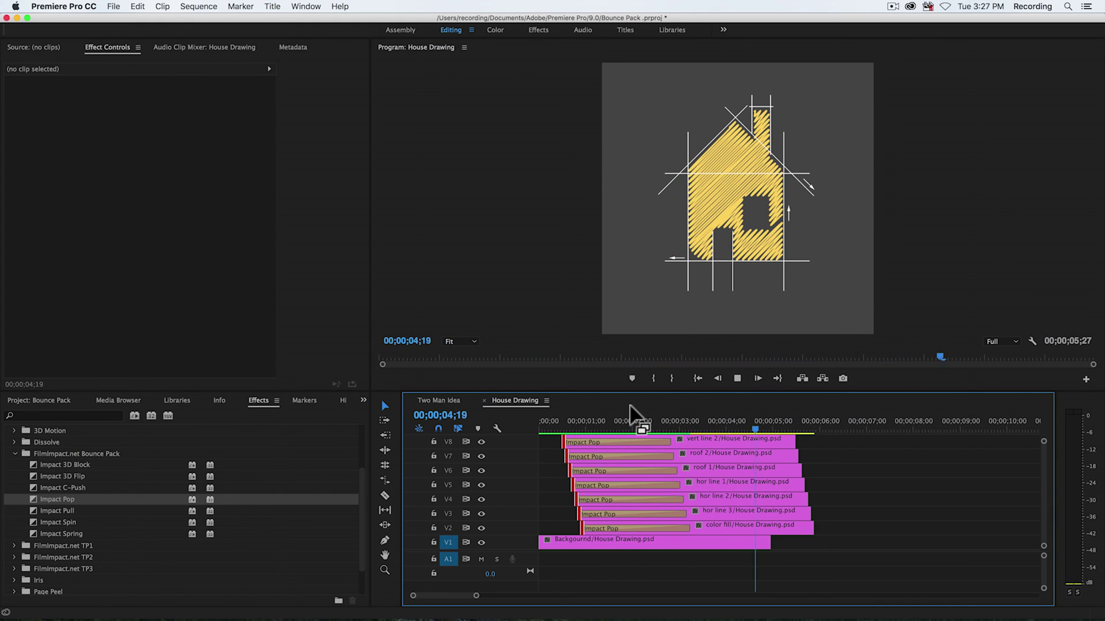
scroll(610, 431, "up", 5)
- Set the arrow roof Impact Pop to Frequency 5, Amplitude 69% and length 2;12
left_click(586, 449)
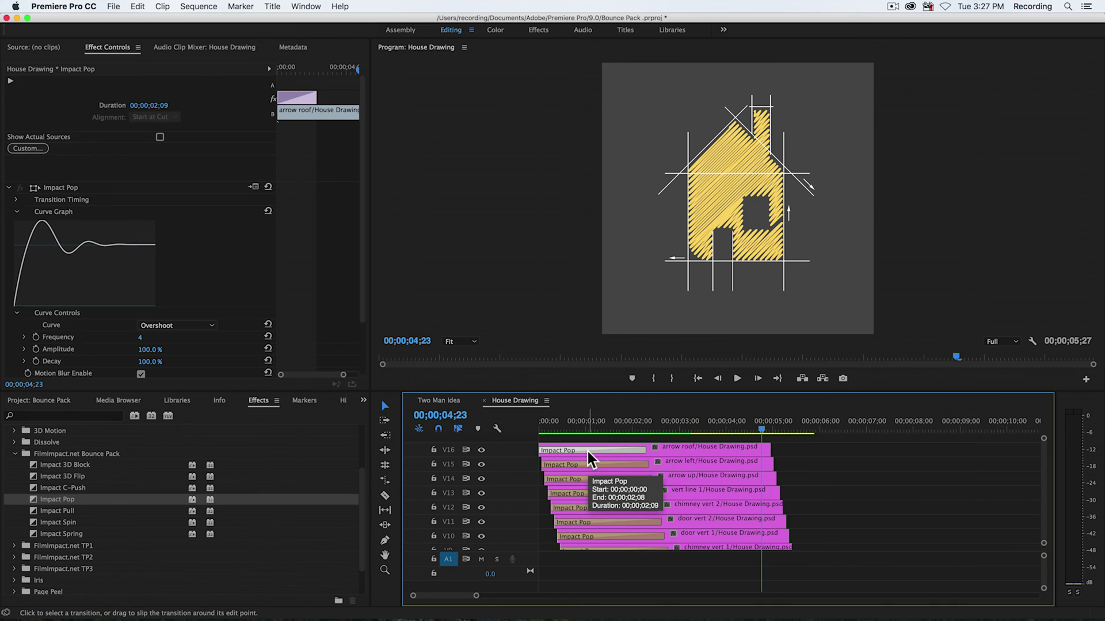
mouse_move(140, 279)
left_mouse_down()
mouse_move(151, 279)
mouse_move(134, 287)
mouse_move(133, 275)
left_mouse_up()
left_click(637, 449)
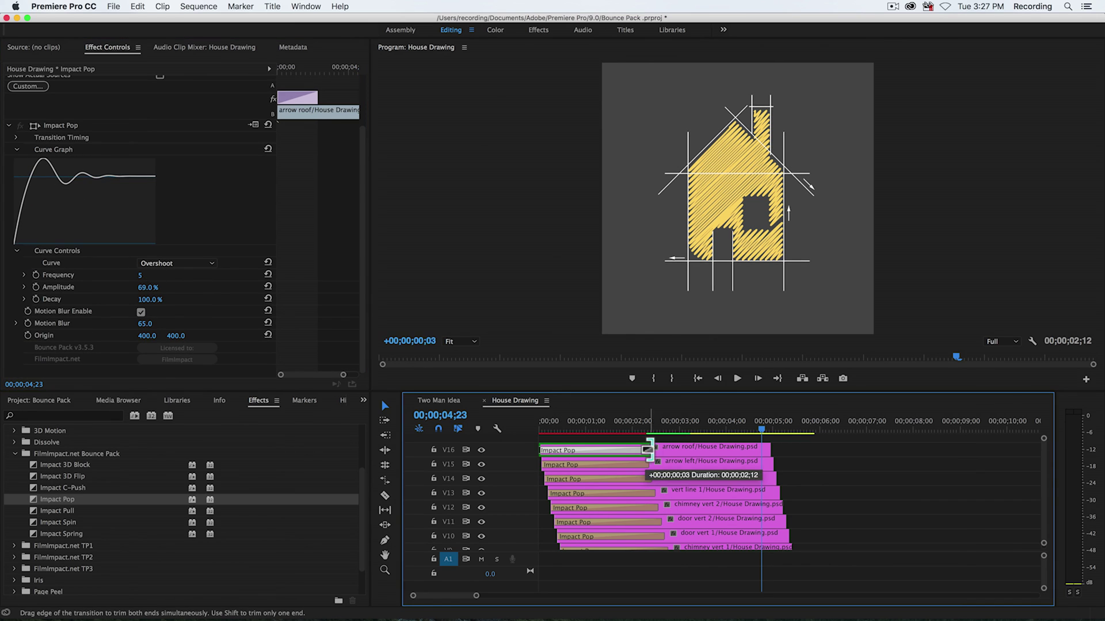
- Paste the updated Impact Pop onto all other layer transitions and play the House Drawing animation
key("grave")
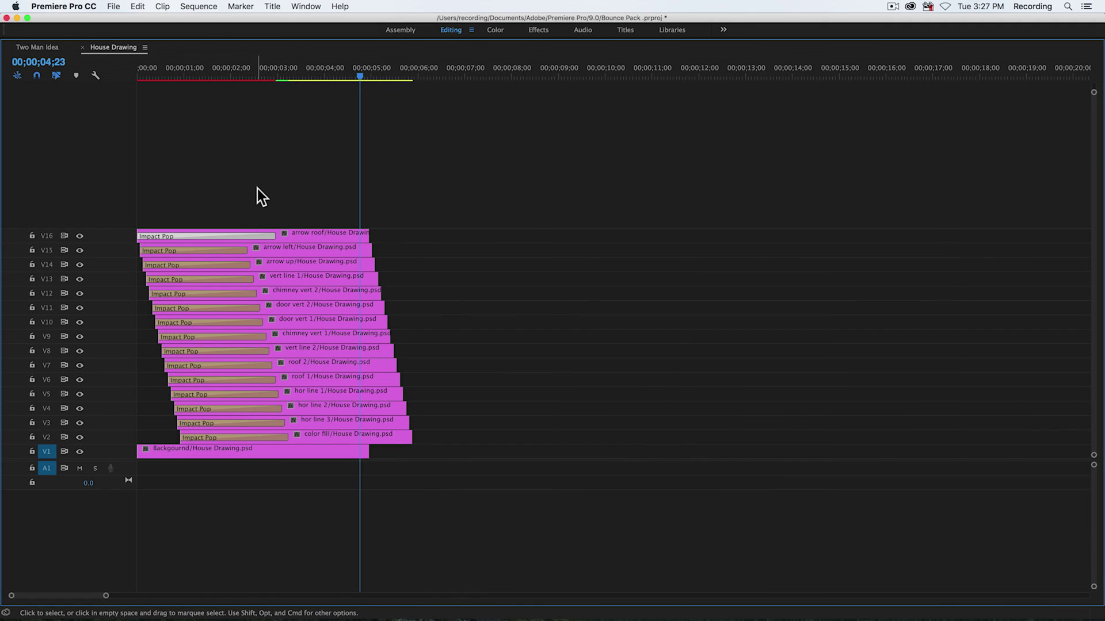
left_click_drag(260, 175, 124, 443)
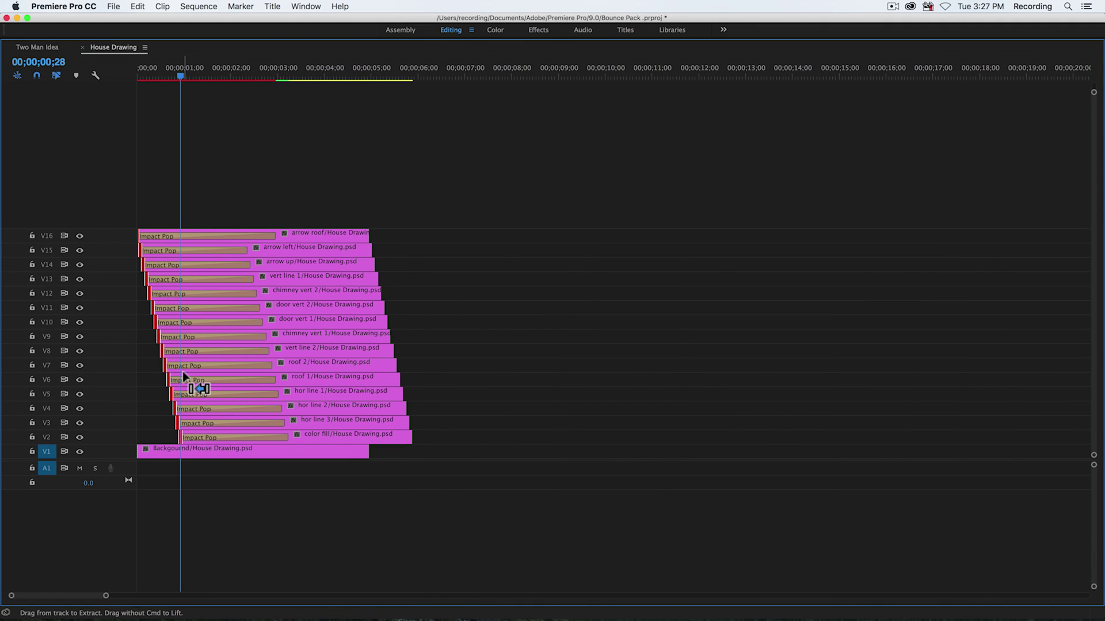
key("grave")
key("Return")
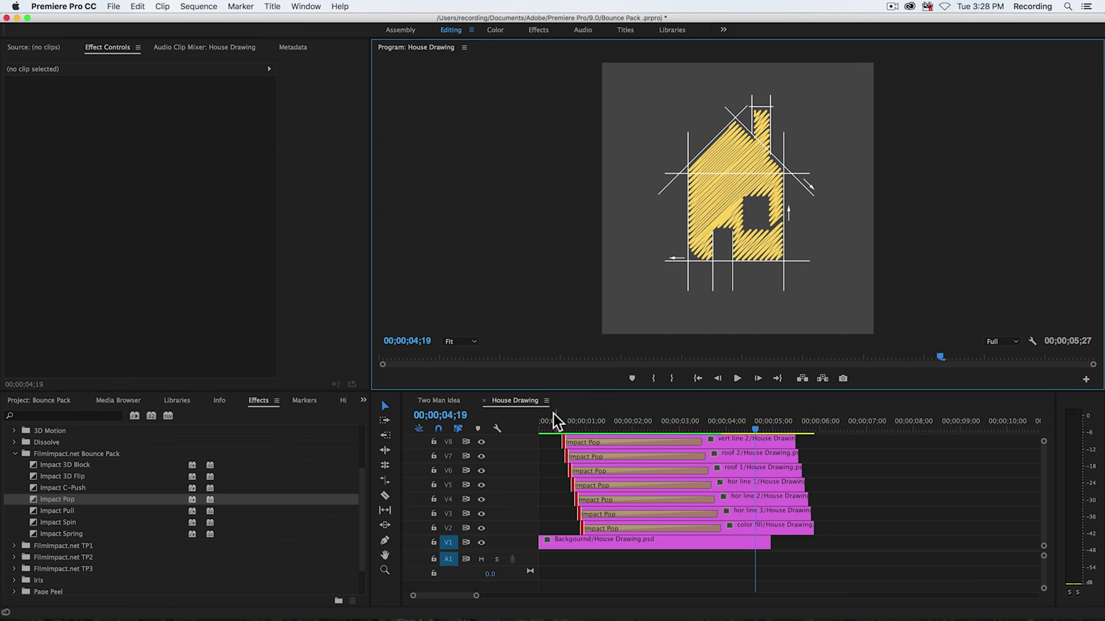
left_click(542, 422)
key("space")
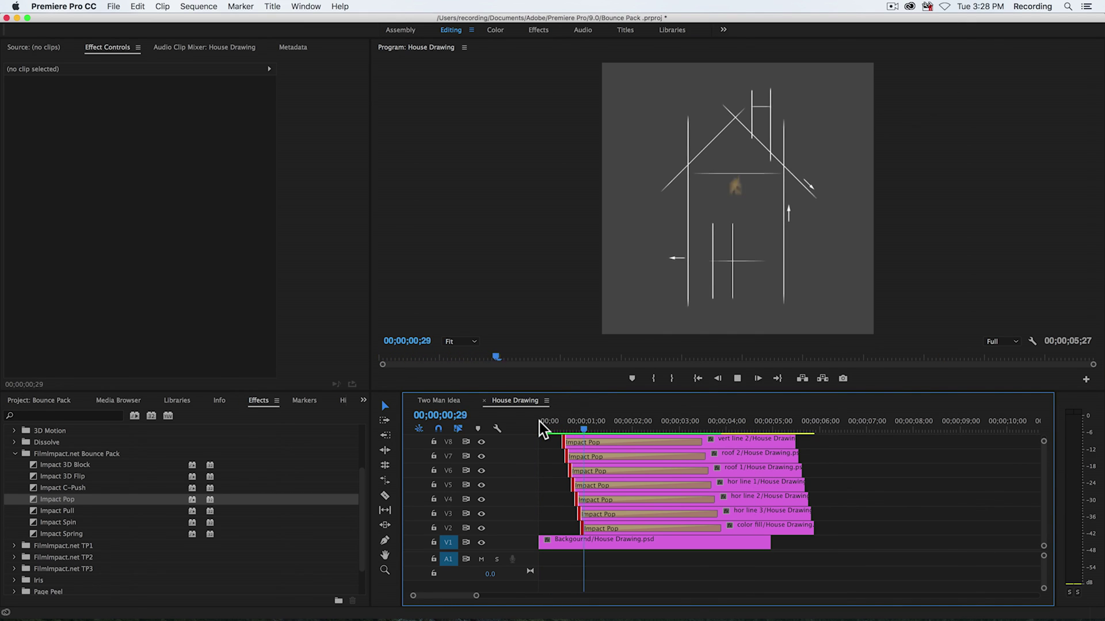